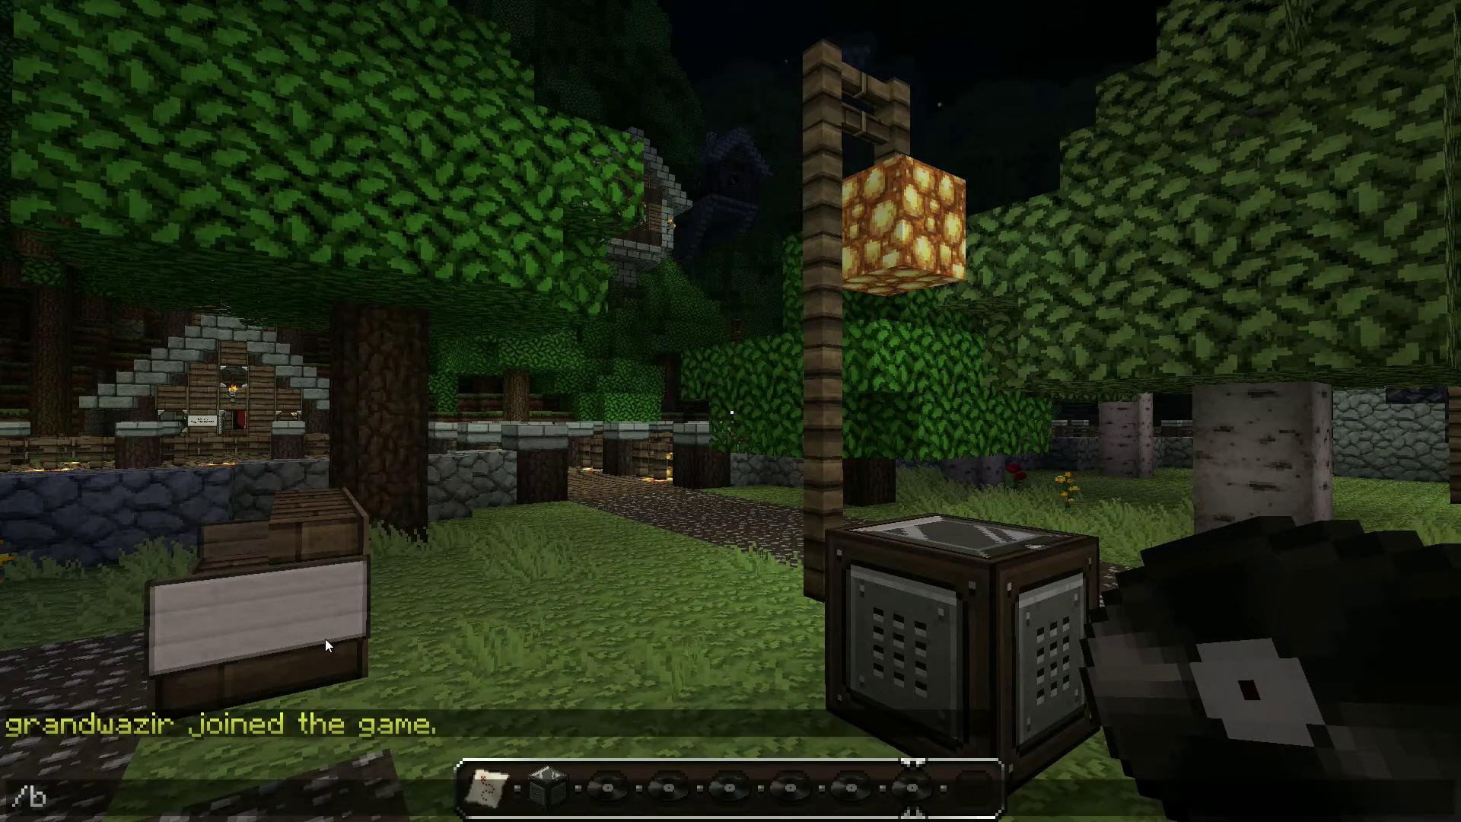
Show the BanHammer help list, then type a /bh ban command for a player with reason swearing.
key("Return")
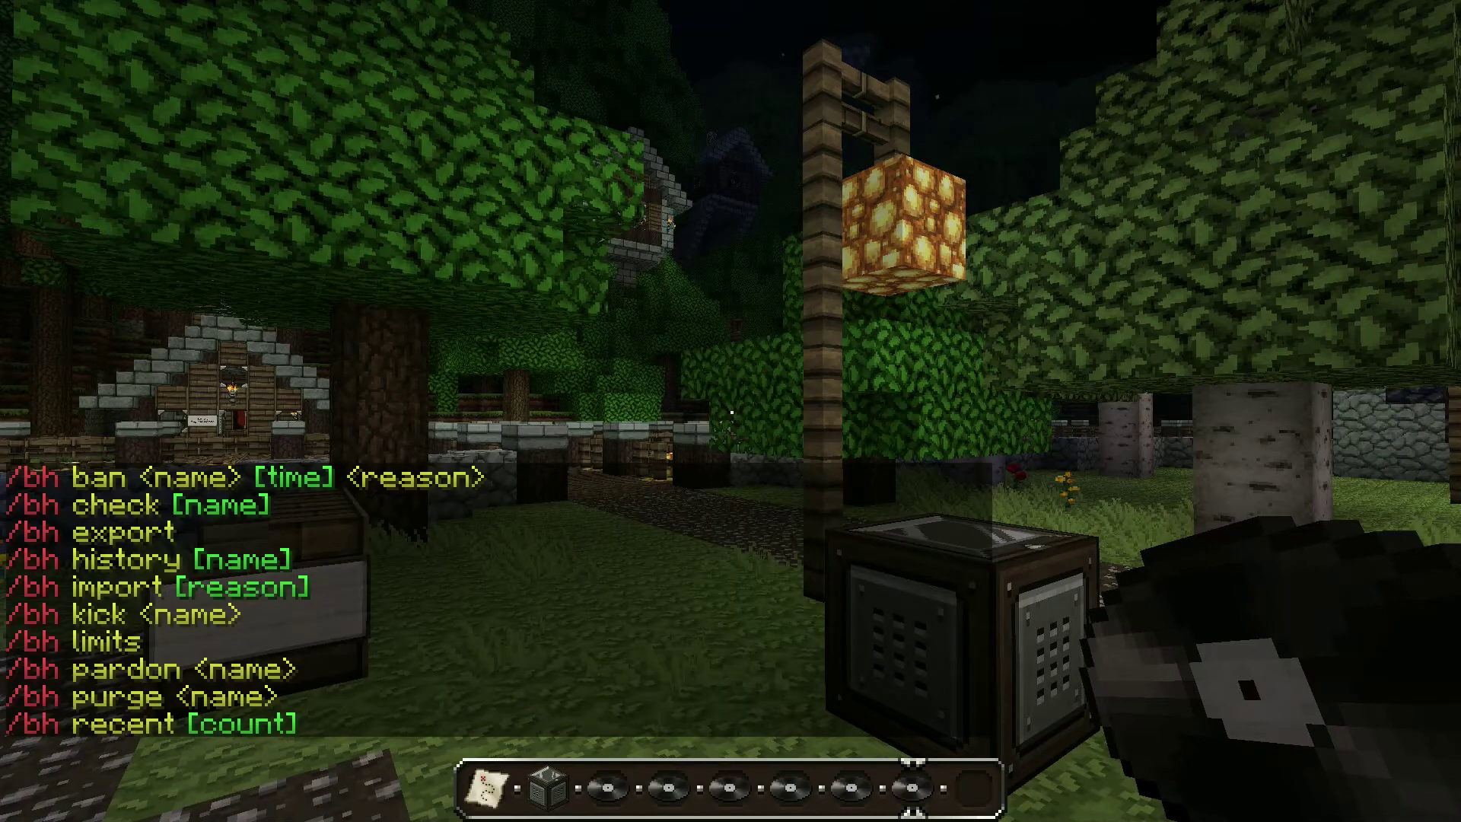
key("t")
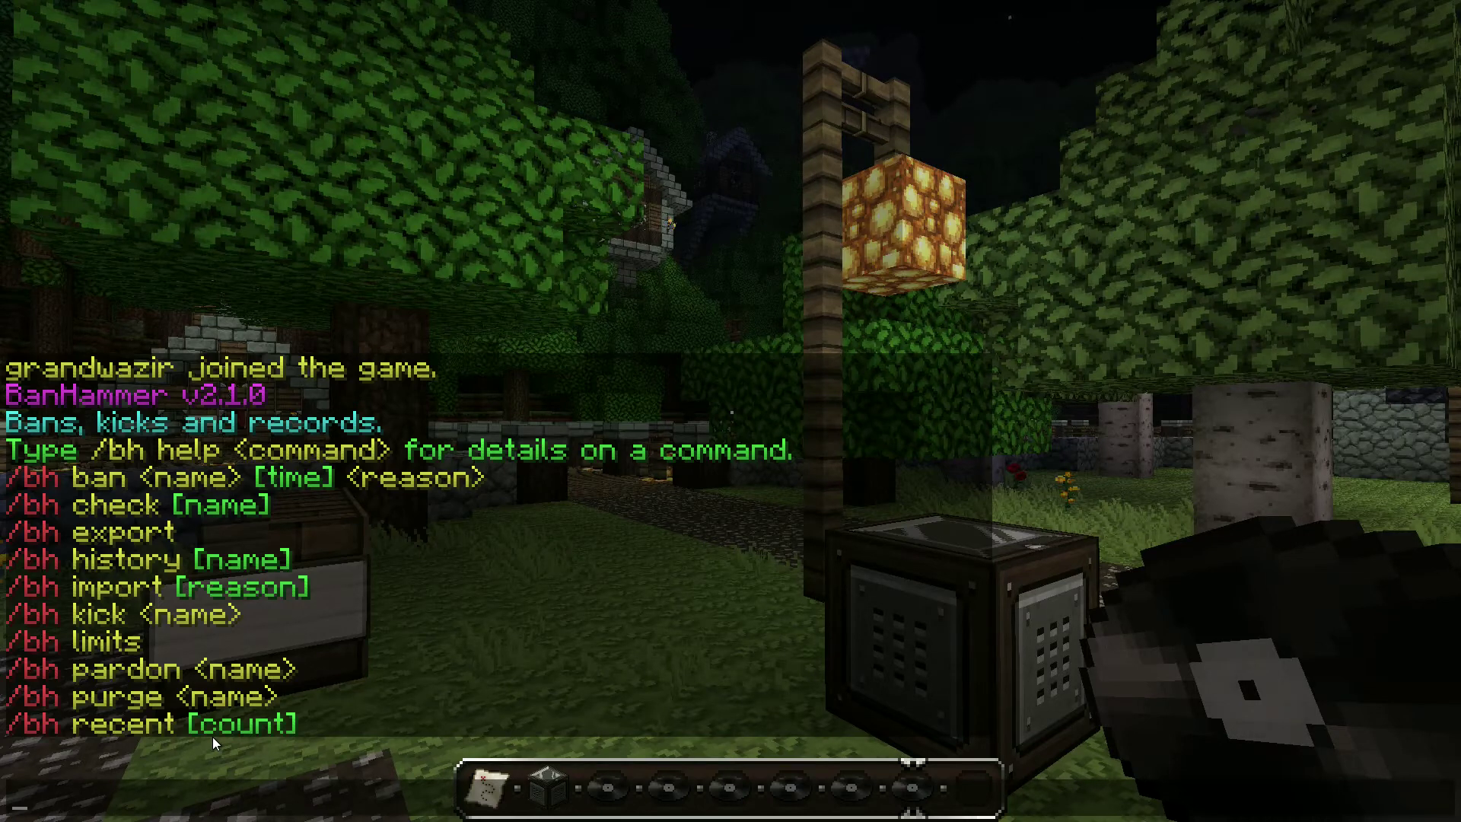
type("/bh ban ")
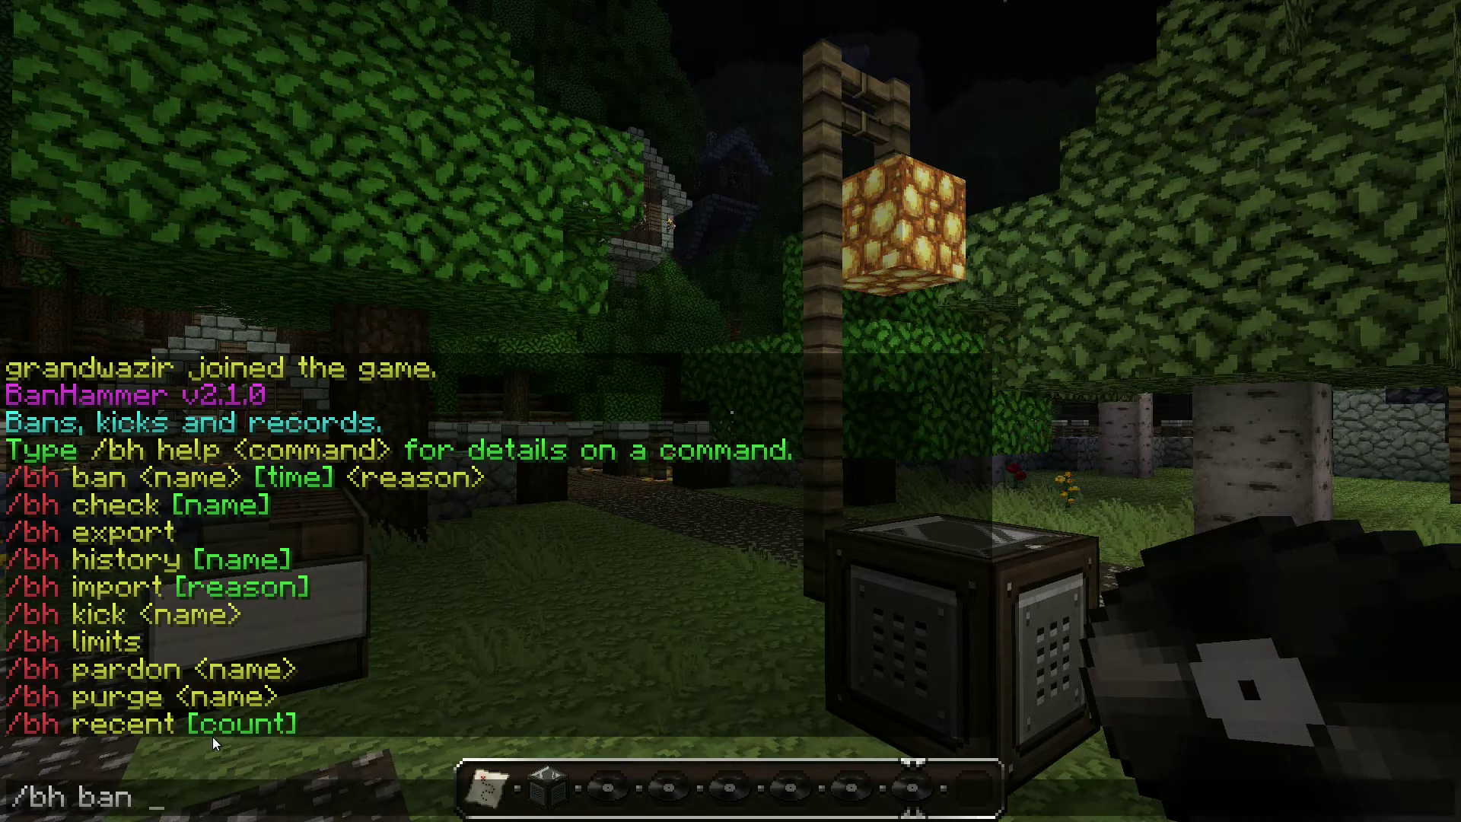
type("frank swearing")
Send the swearing ban, then recall it and resend it with a different player's name.
key("Return")
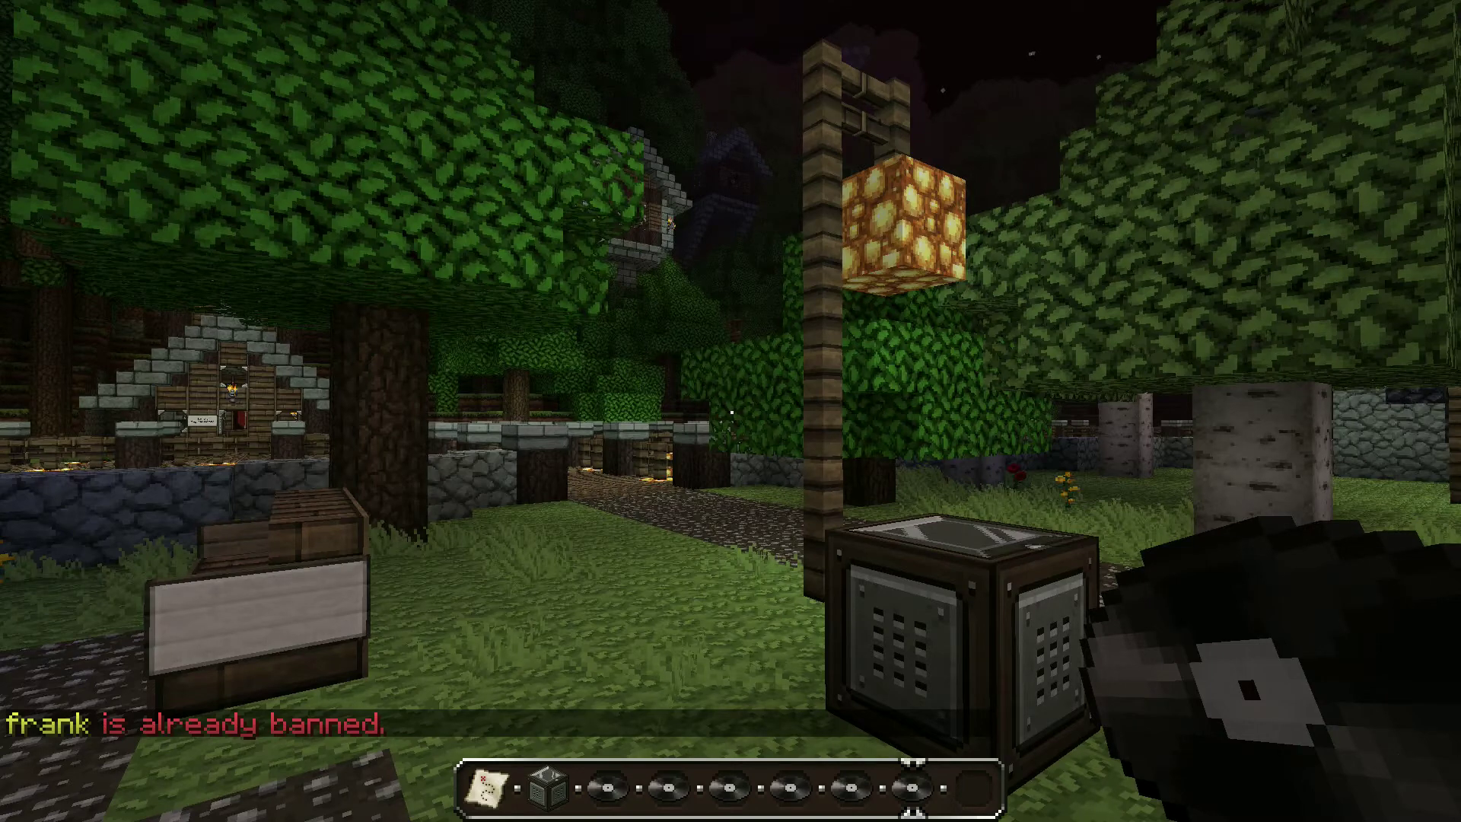
key("t")
key("Up")
key("Left")
key("Left")
key("Left")
key("Left")
key("Left")
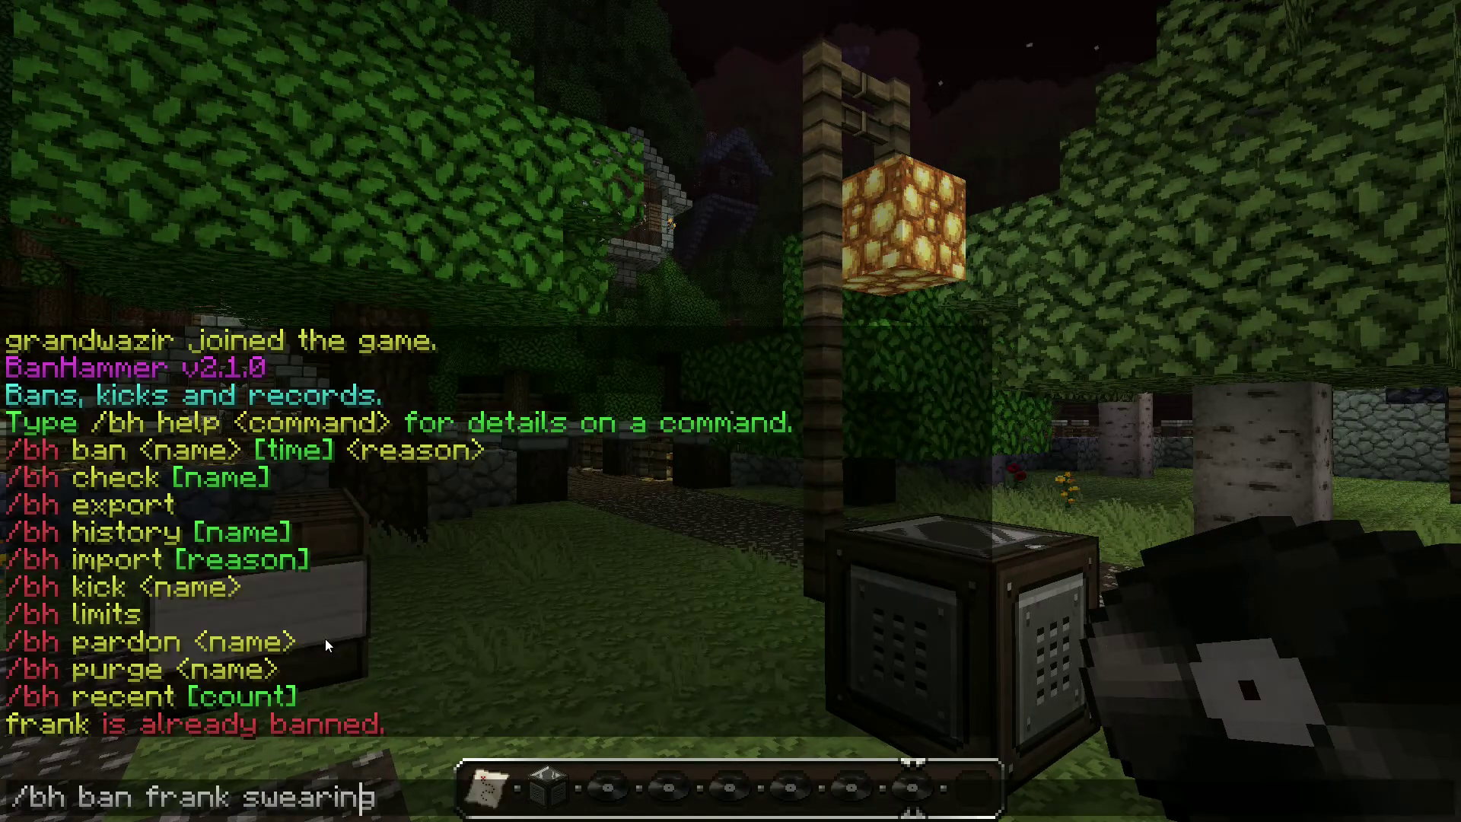
key("Left")
key("BackSpace")
key("BackSpace")
key("BackSpace")
key("BackSpace")
key("BackSpace")
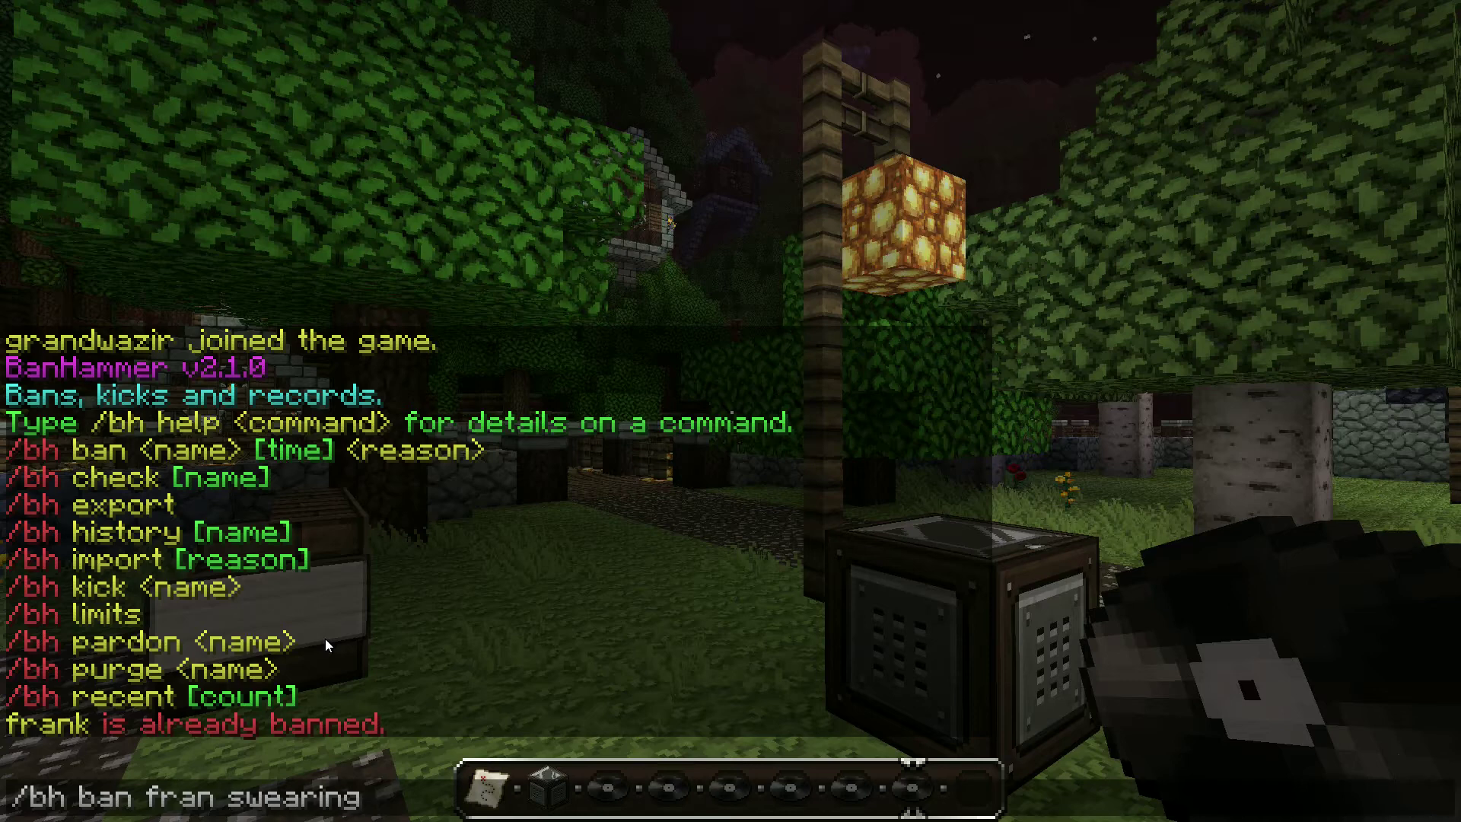
type("jerry")
key("Return")
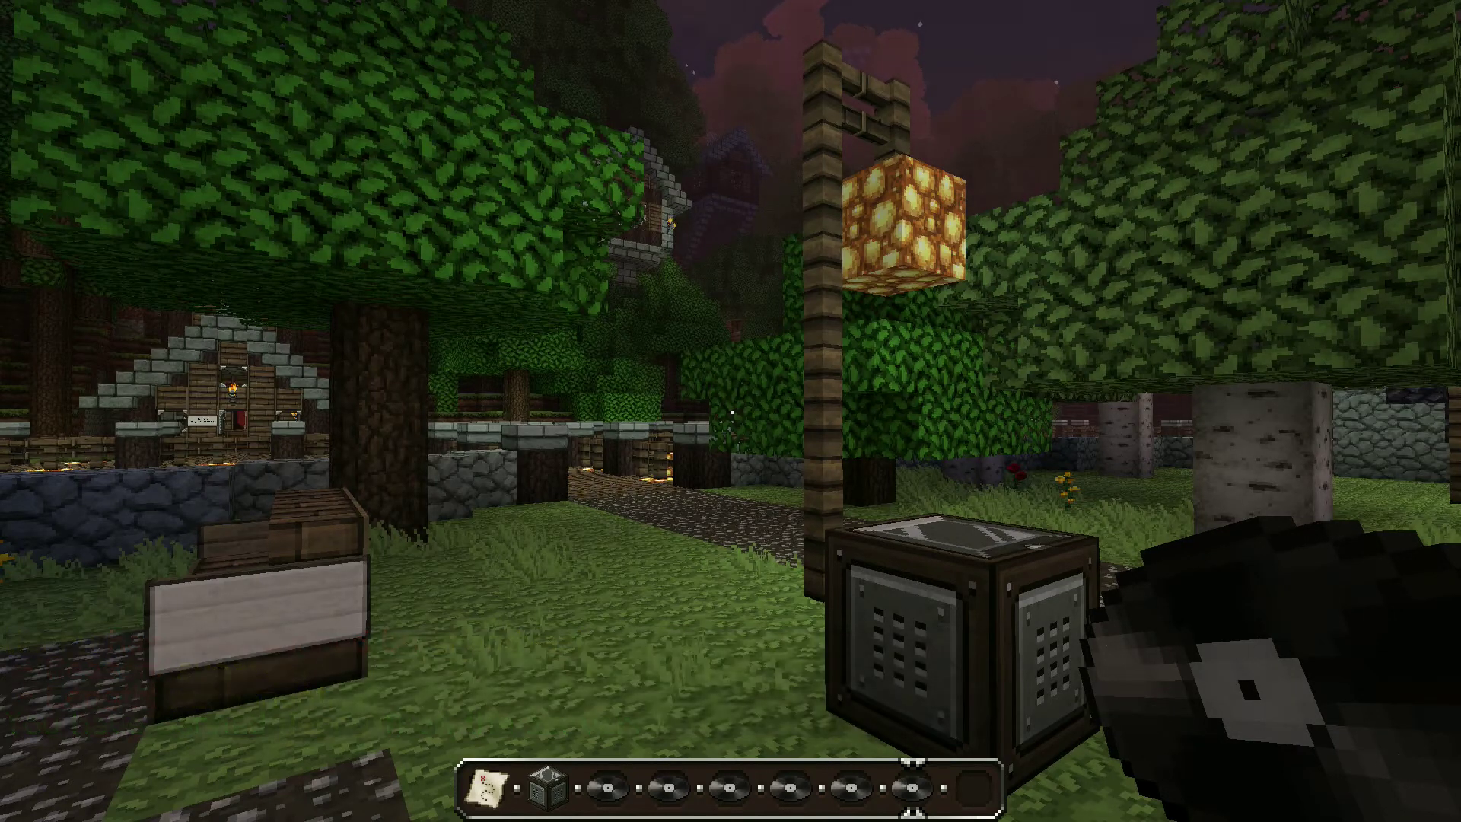
key("t")
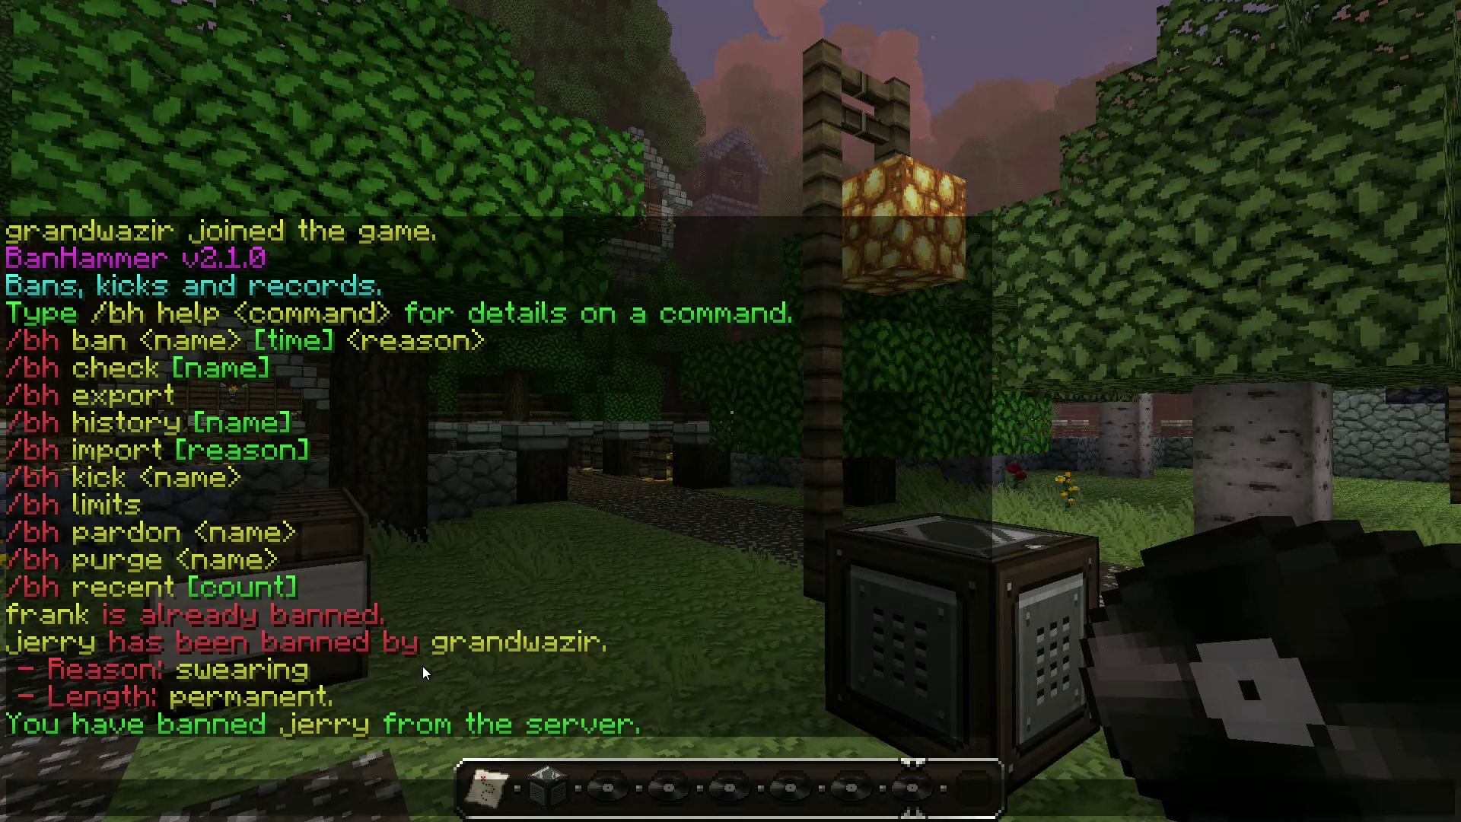
Ban a player with t:7d12h30m10s and reason 'burning down a house'.
type("/bh ban jane")
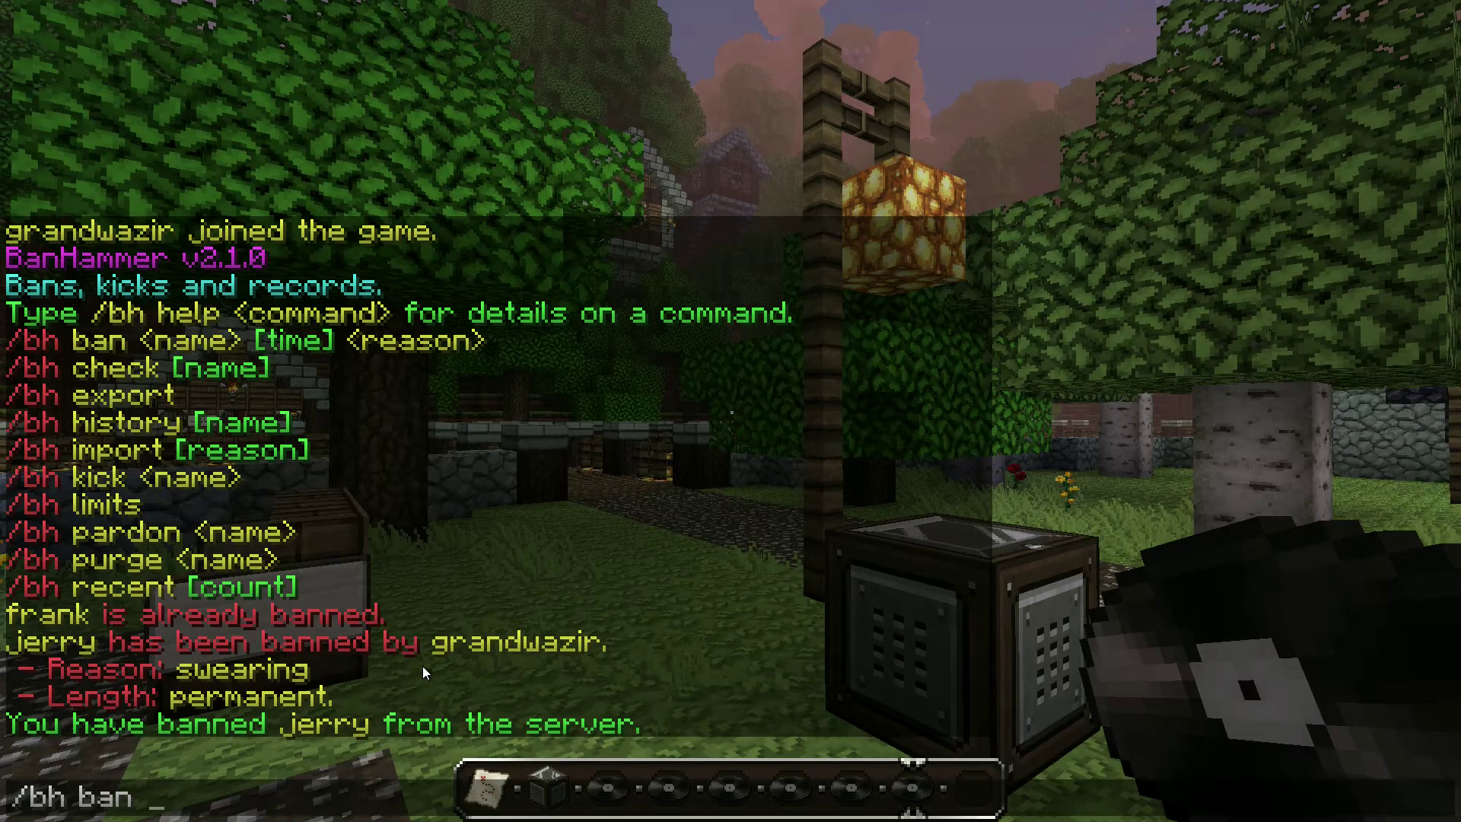
type(" t:")
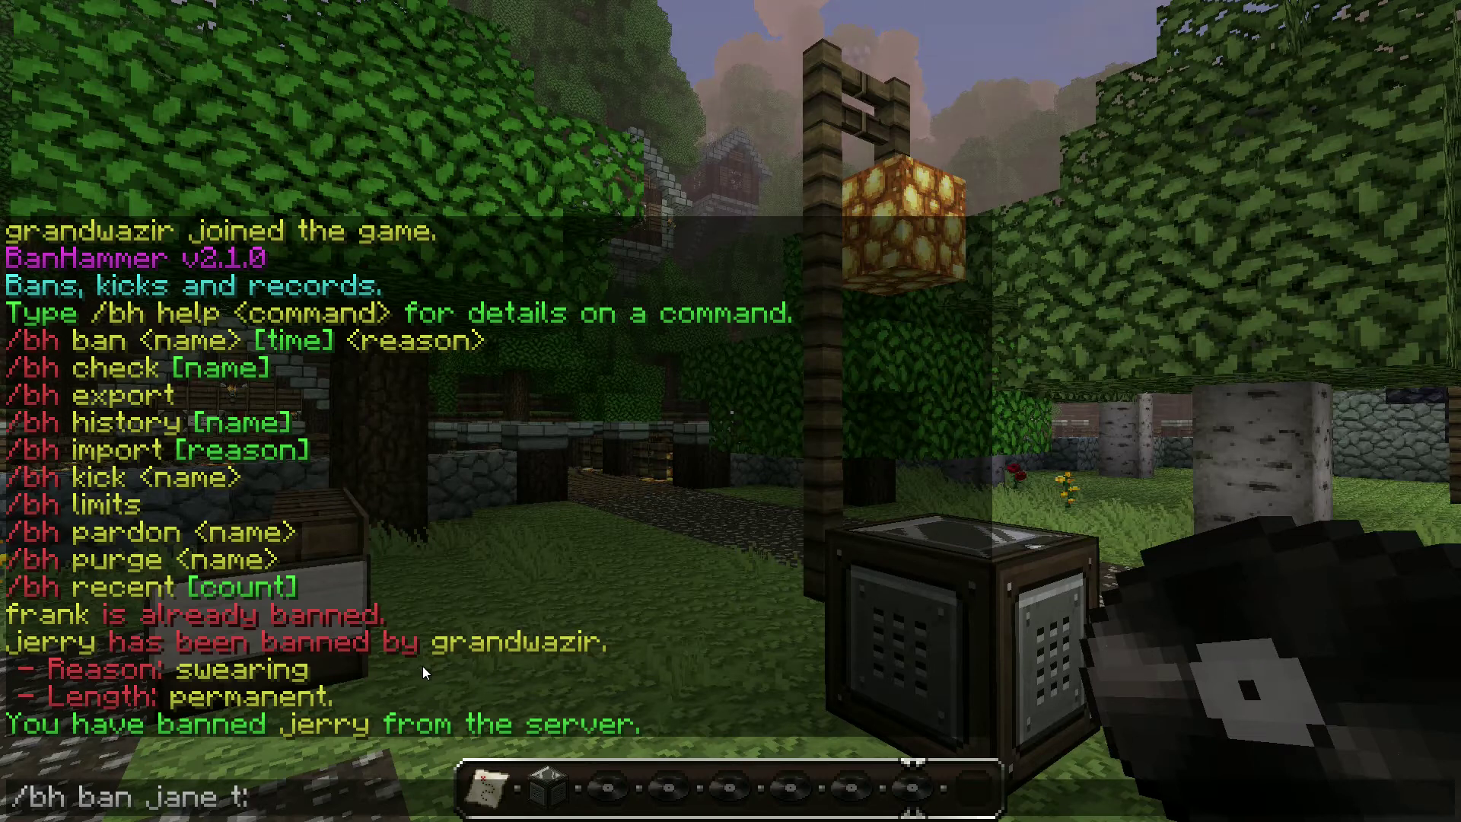
type("7d12h30m10s")
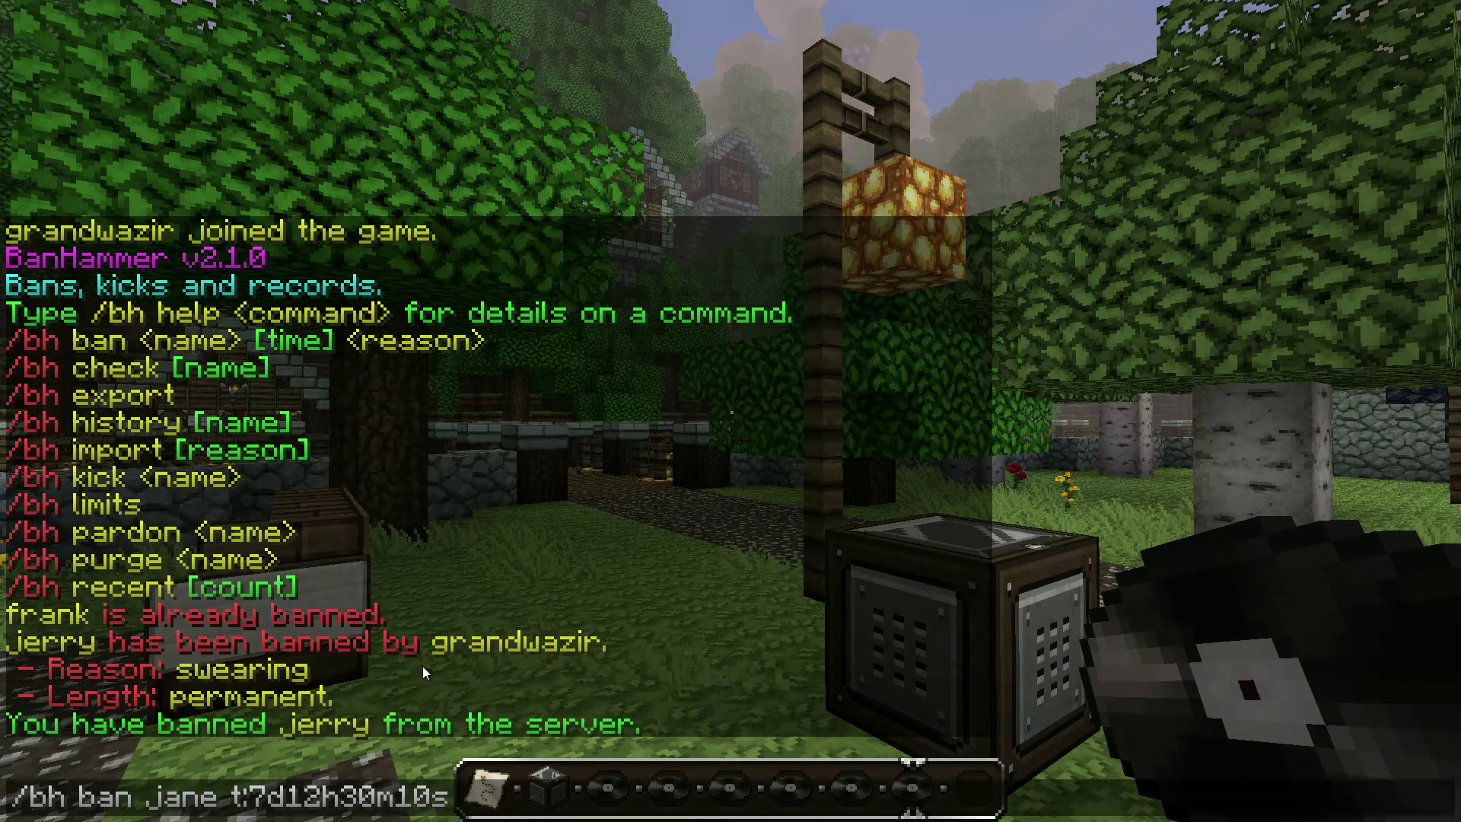
key("Left")
key("Left")
key("Left")
key("Left")
key("Left")
key("Left")
key("Left")
key("Left")
key("Left")
key("Left")
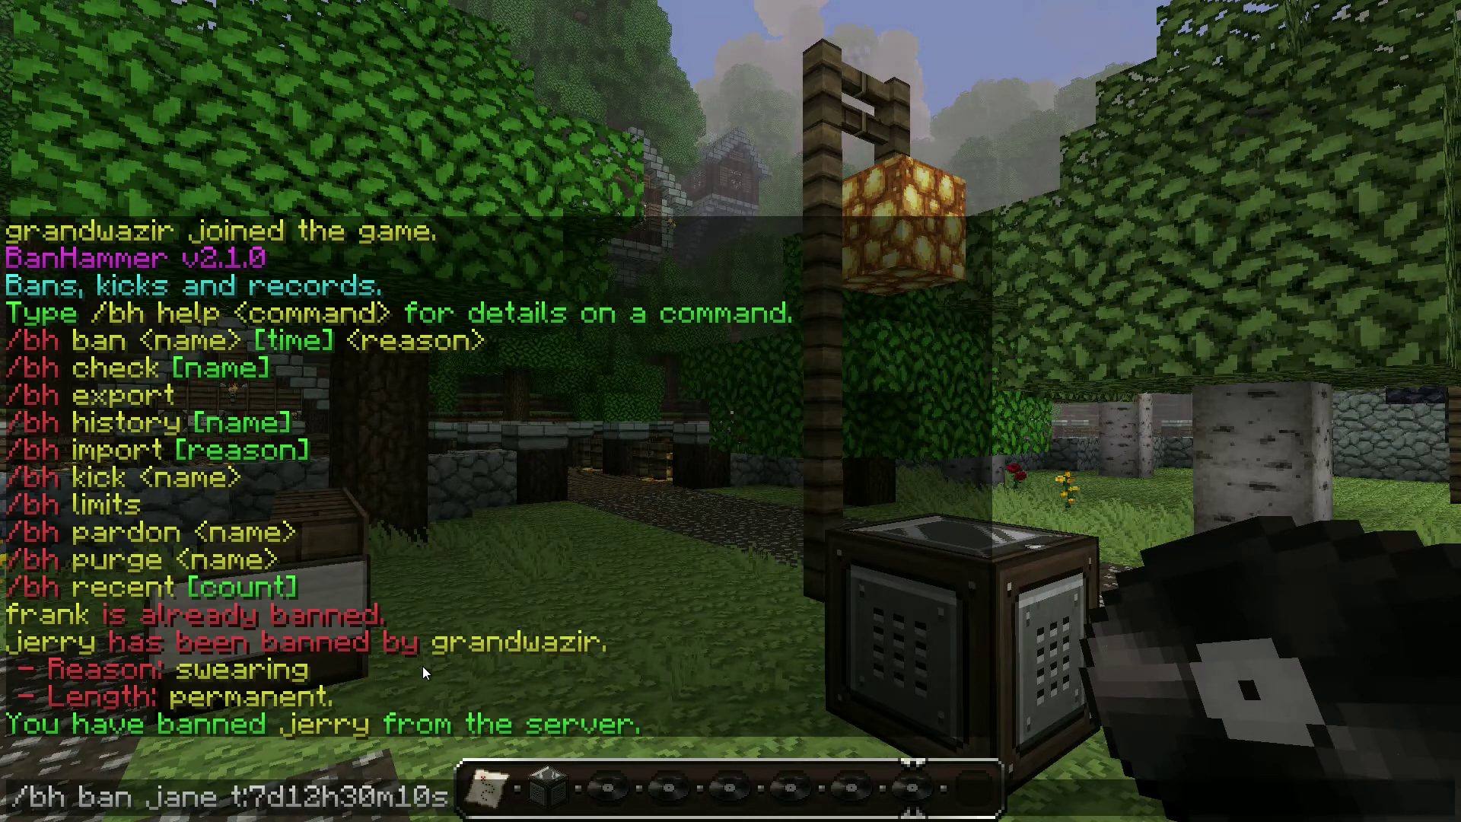
key("Right")
key("Right")
key("Right")
key("Right")
key("Right")
key("Right")
key("Right")
key("Right")
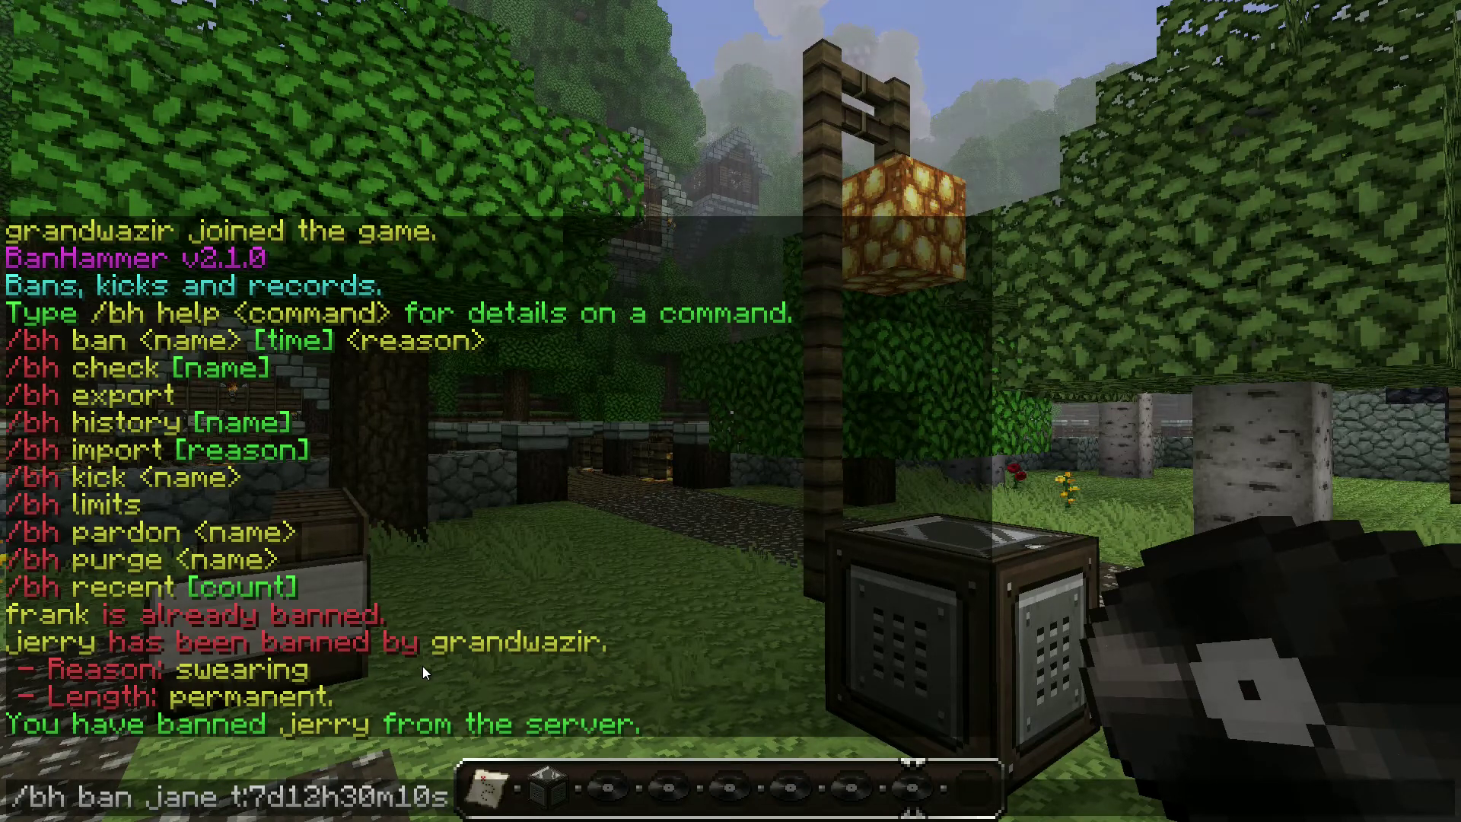
type("bruing")
key("BackSpace")
key("BackSpace")
key("BackSpace")
key("BackSpace")
key("BackSpace")
type("urb")
key("BackSpace")
type("ning down a house")
key("Return")
Start a new /bh command in chat, trimming the partly typed ban word.
key("t")
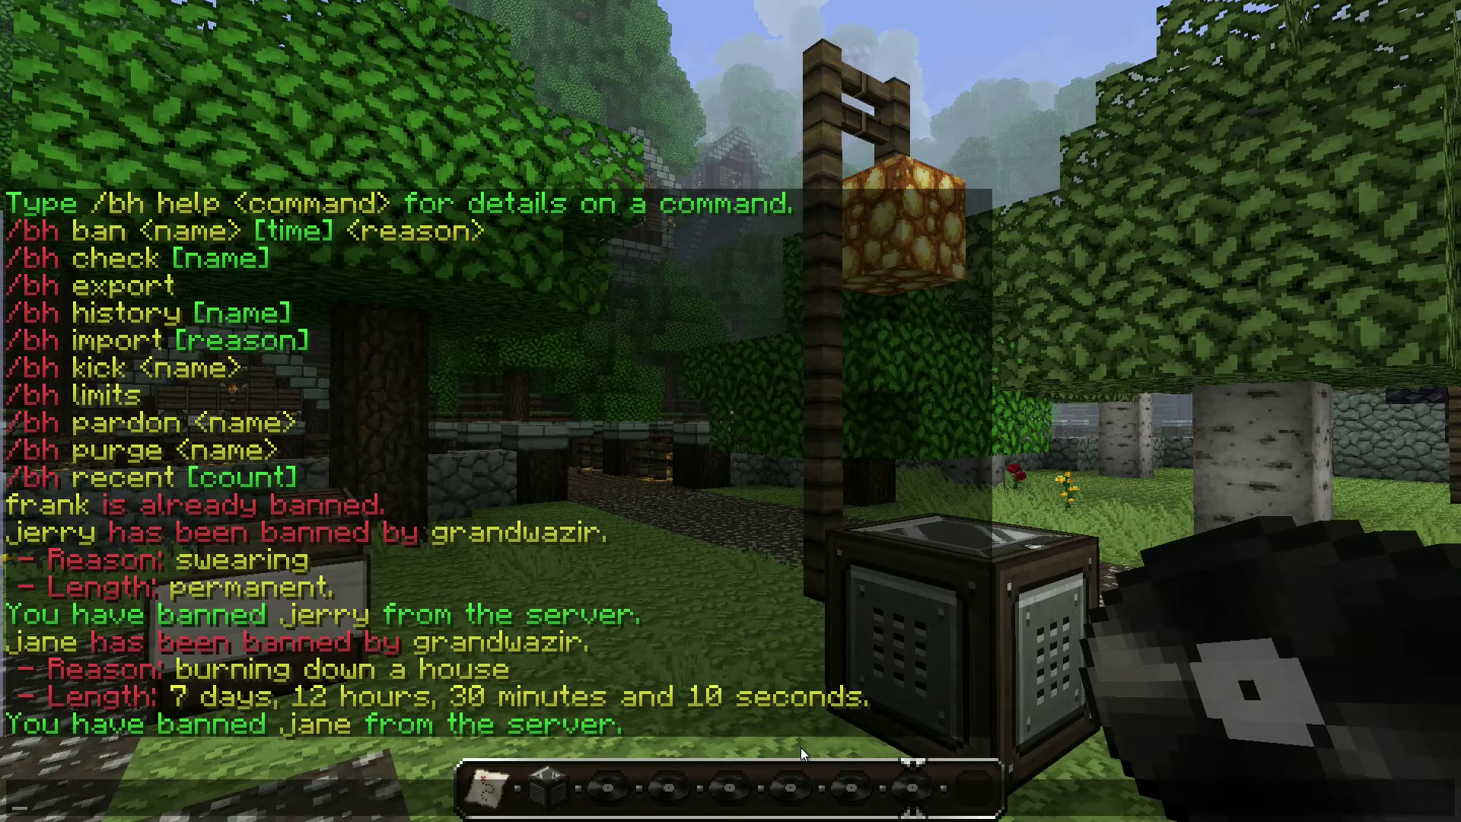
type("/bh ban")
key("BackSpace")
key("BackSpace")
key("BackSpace")
key("BackSpace")
key("BackSpace")
key("BackSpace")
Ban your own account with /bh ban t:15s and reason 'testing'.
type("ban")
key("BackSpace")
key("BackSpace")
key("BackSpace")
key("BackSpace")
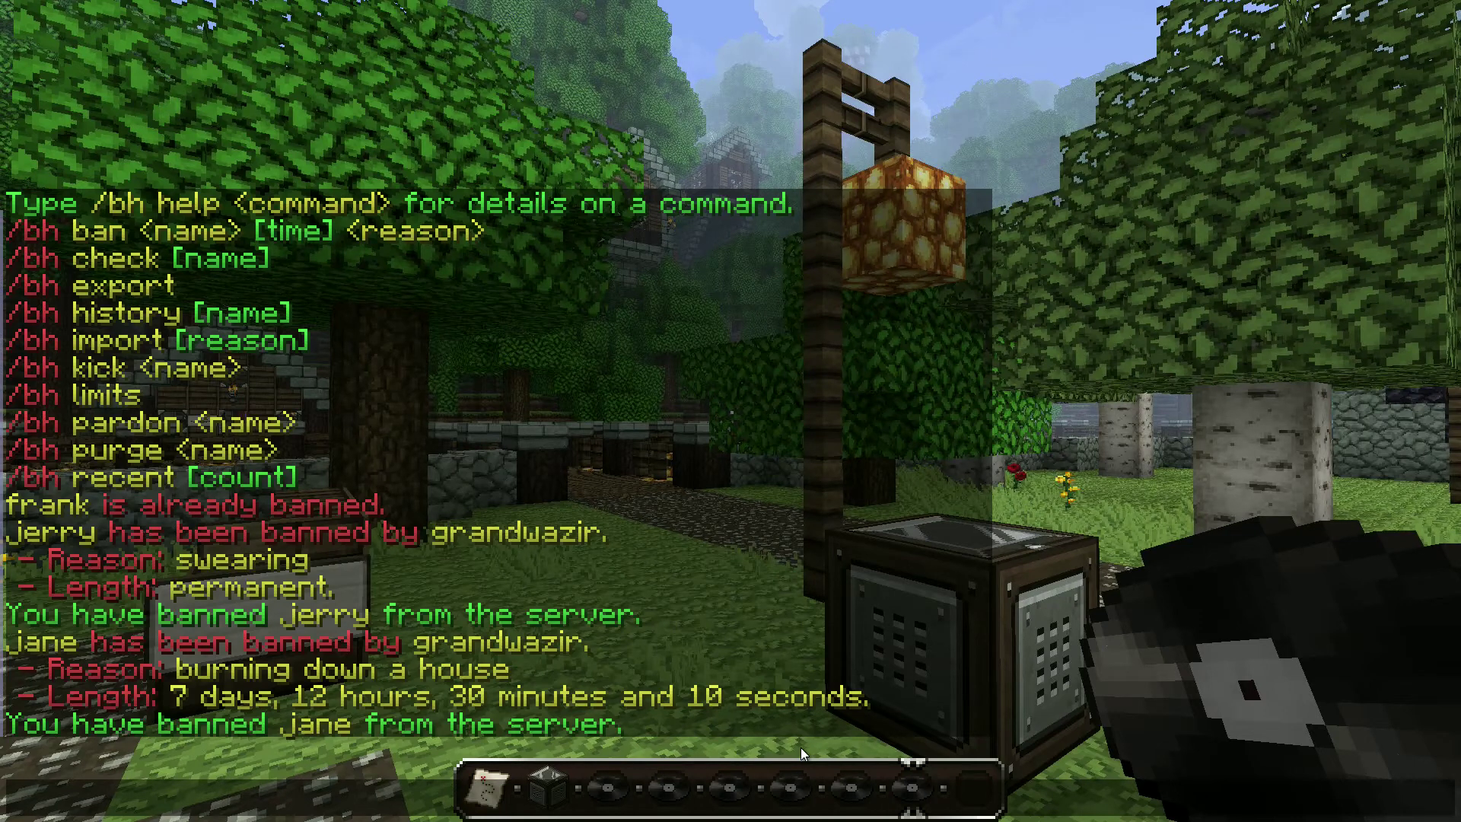
type("/bh ba")
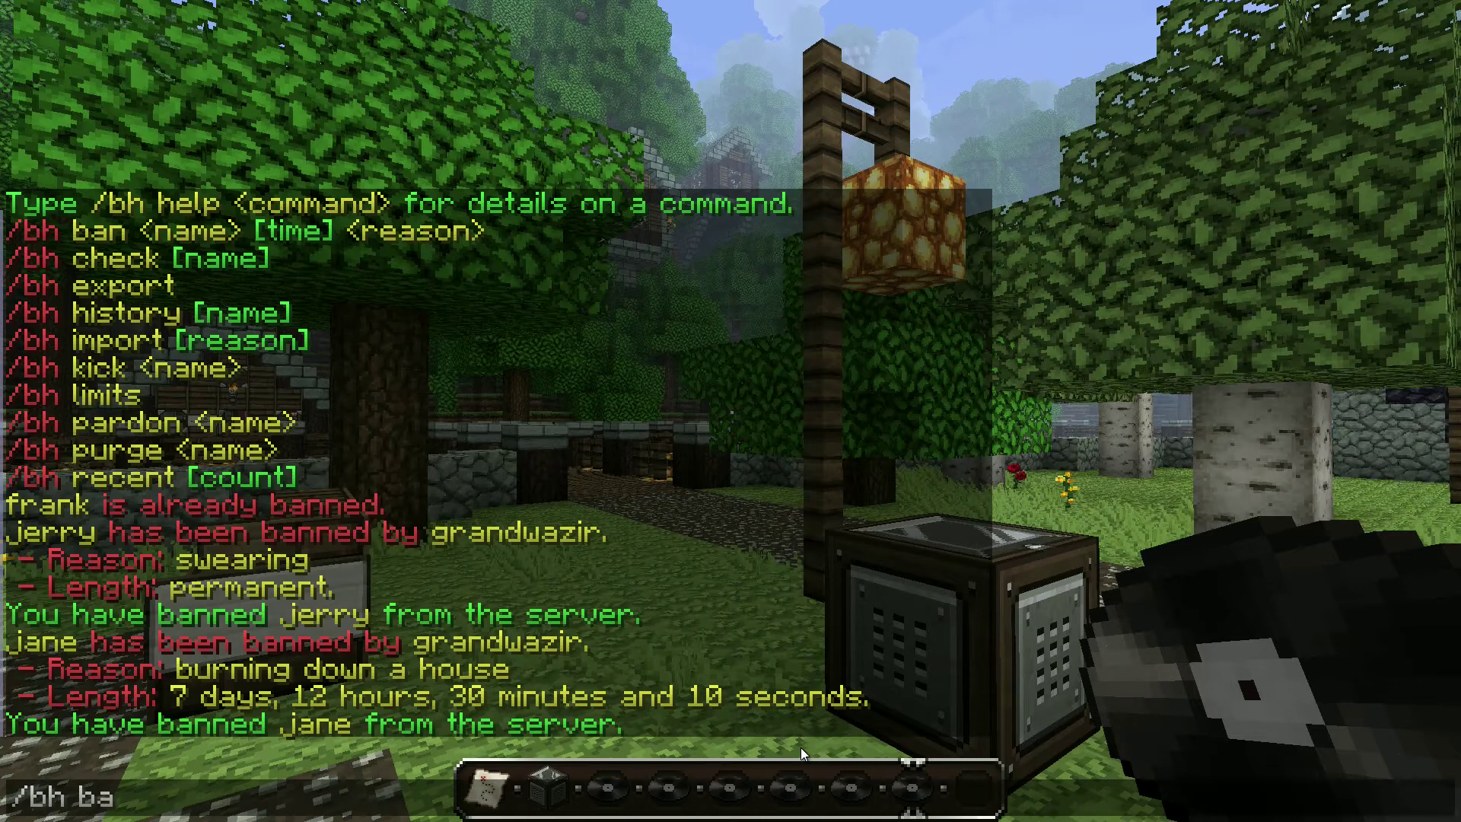
type("n grandwax")
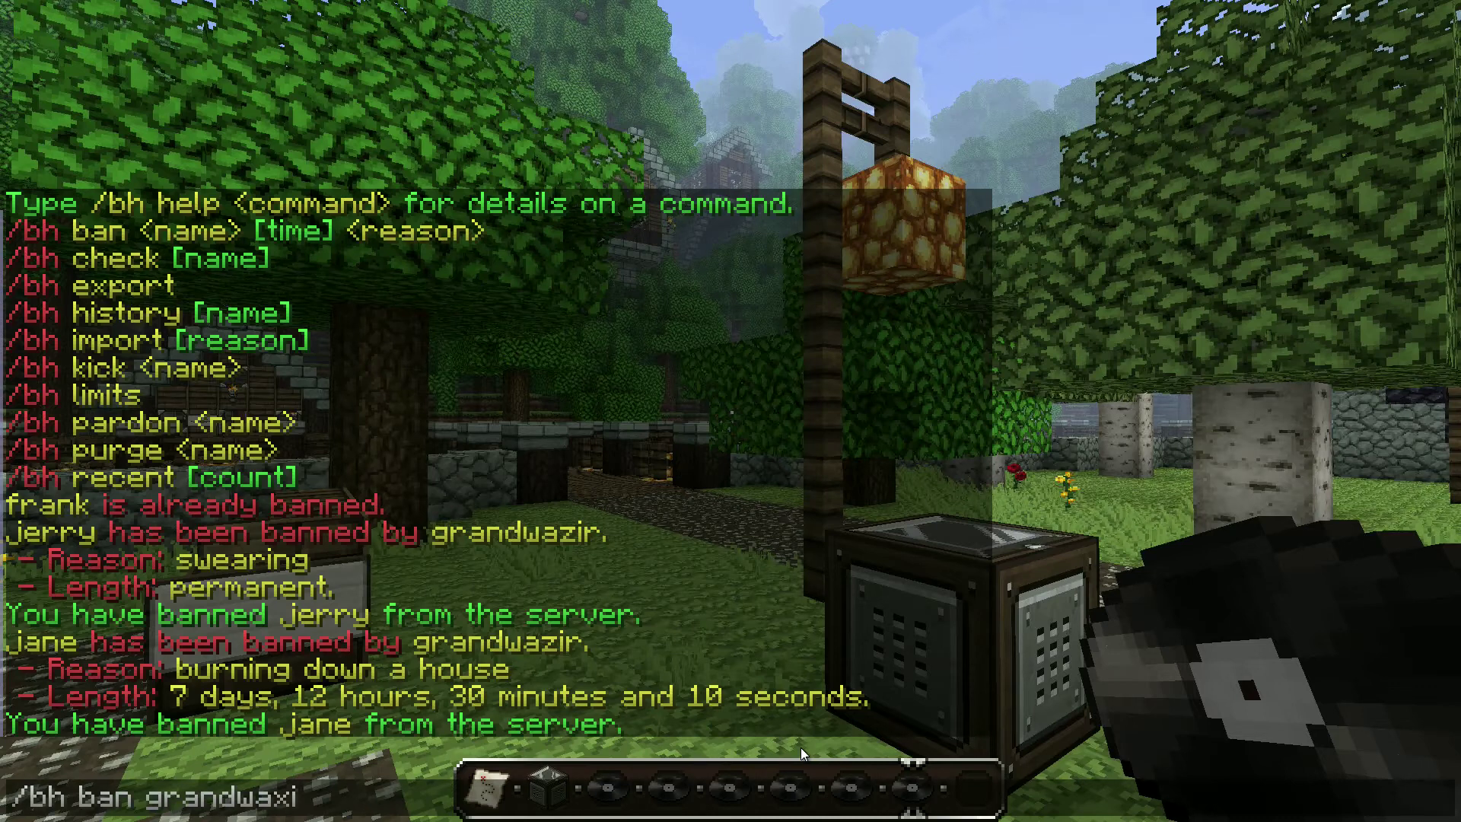
type("ir t:15s testing")
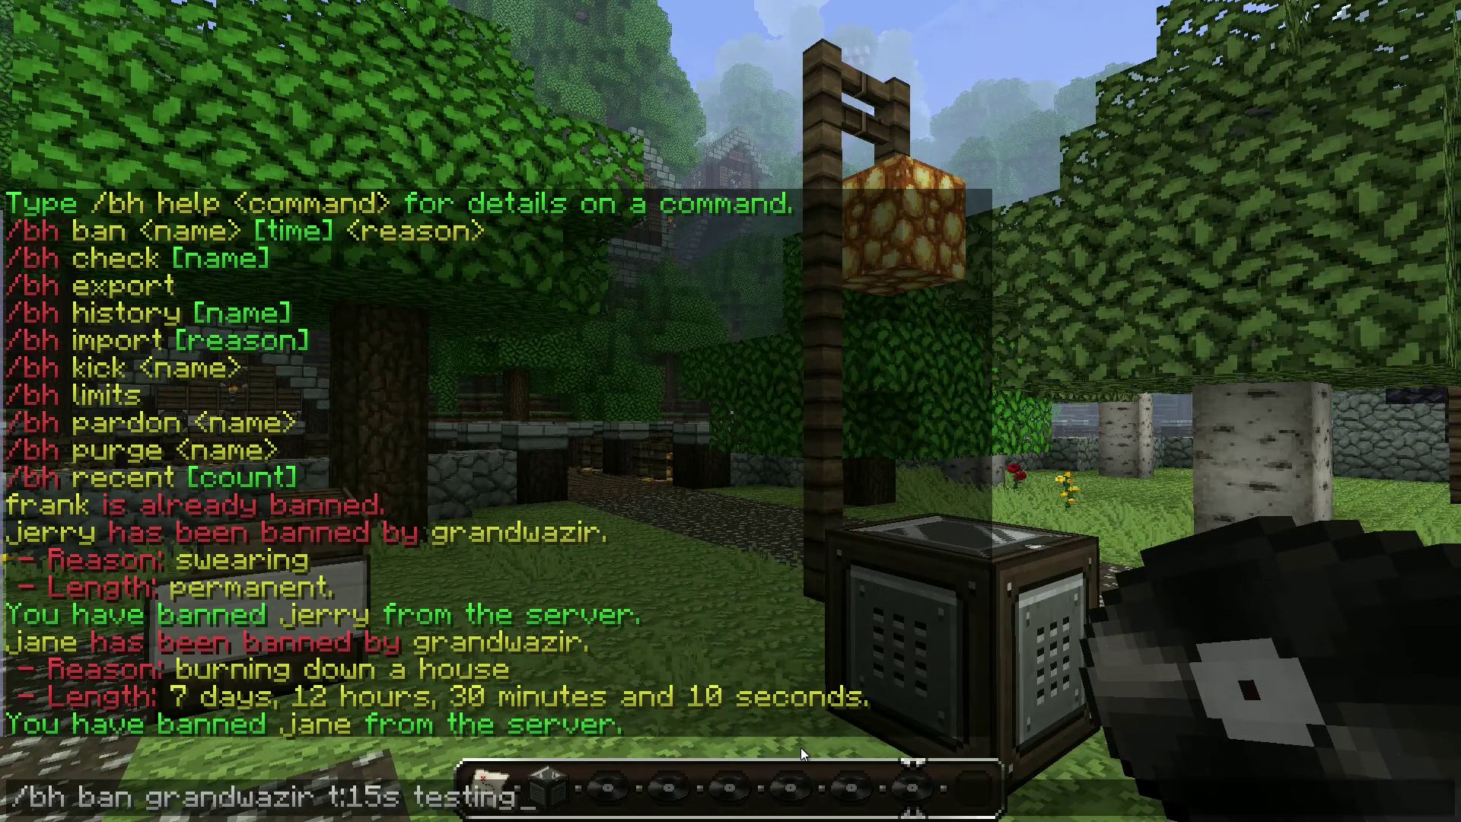
key("Return")
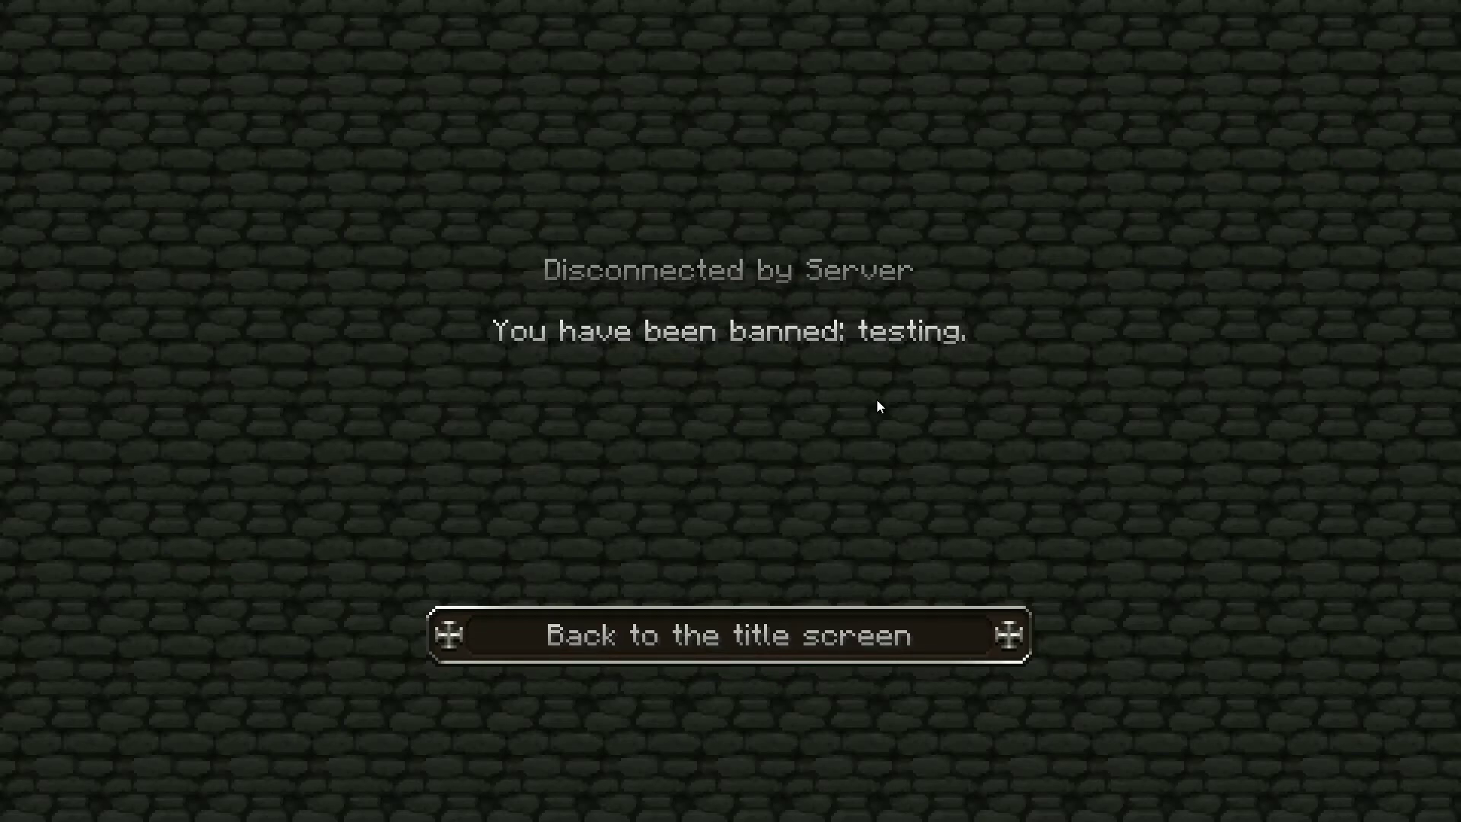
Try rejoining the Test server twice while the 15-second ban is still active.
left_click(678, 642)
left_click(636, 396)
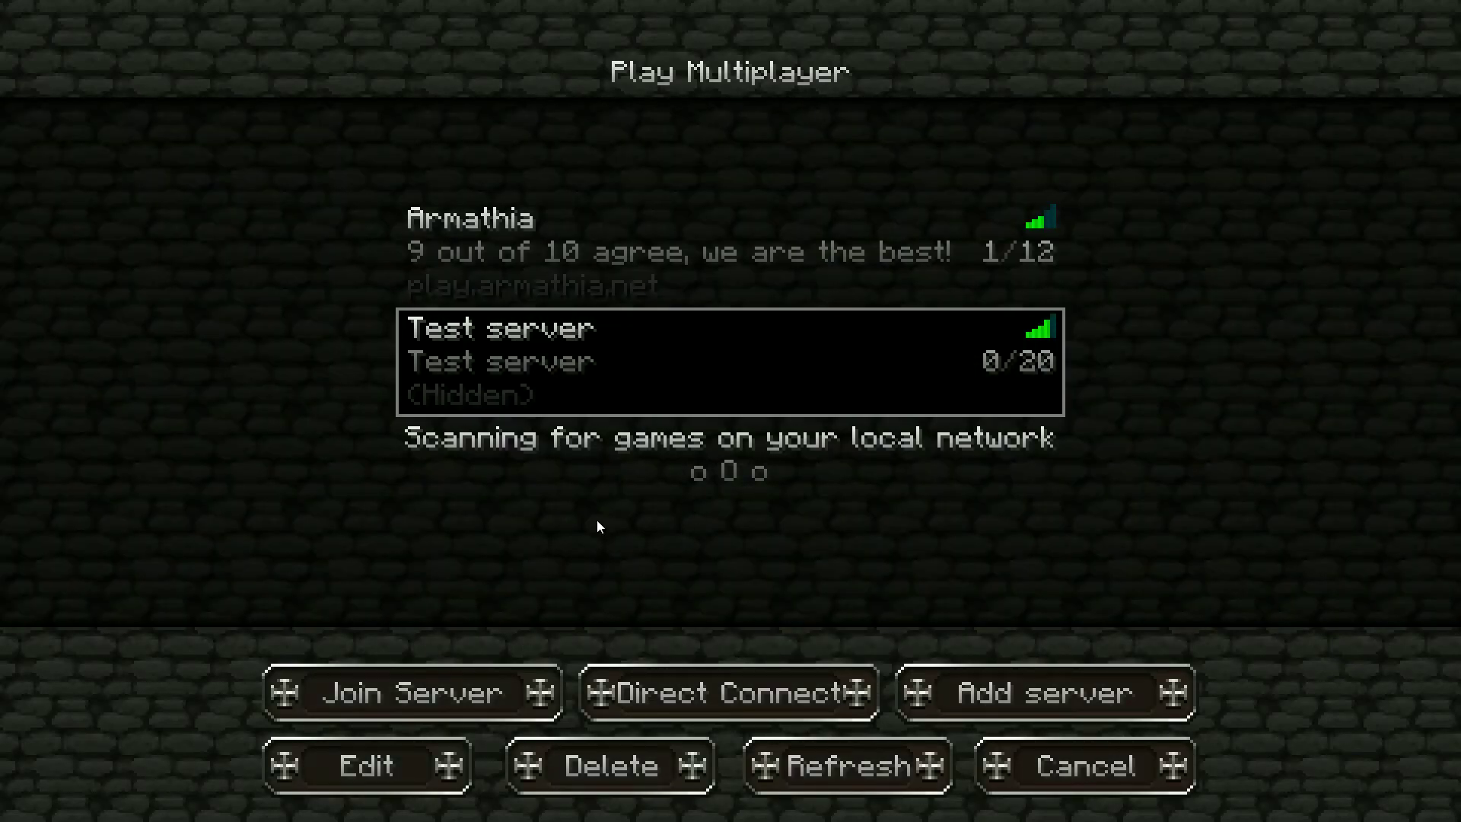
left_click(484, 685)
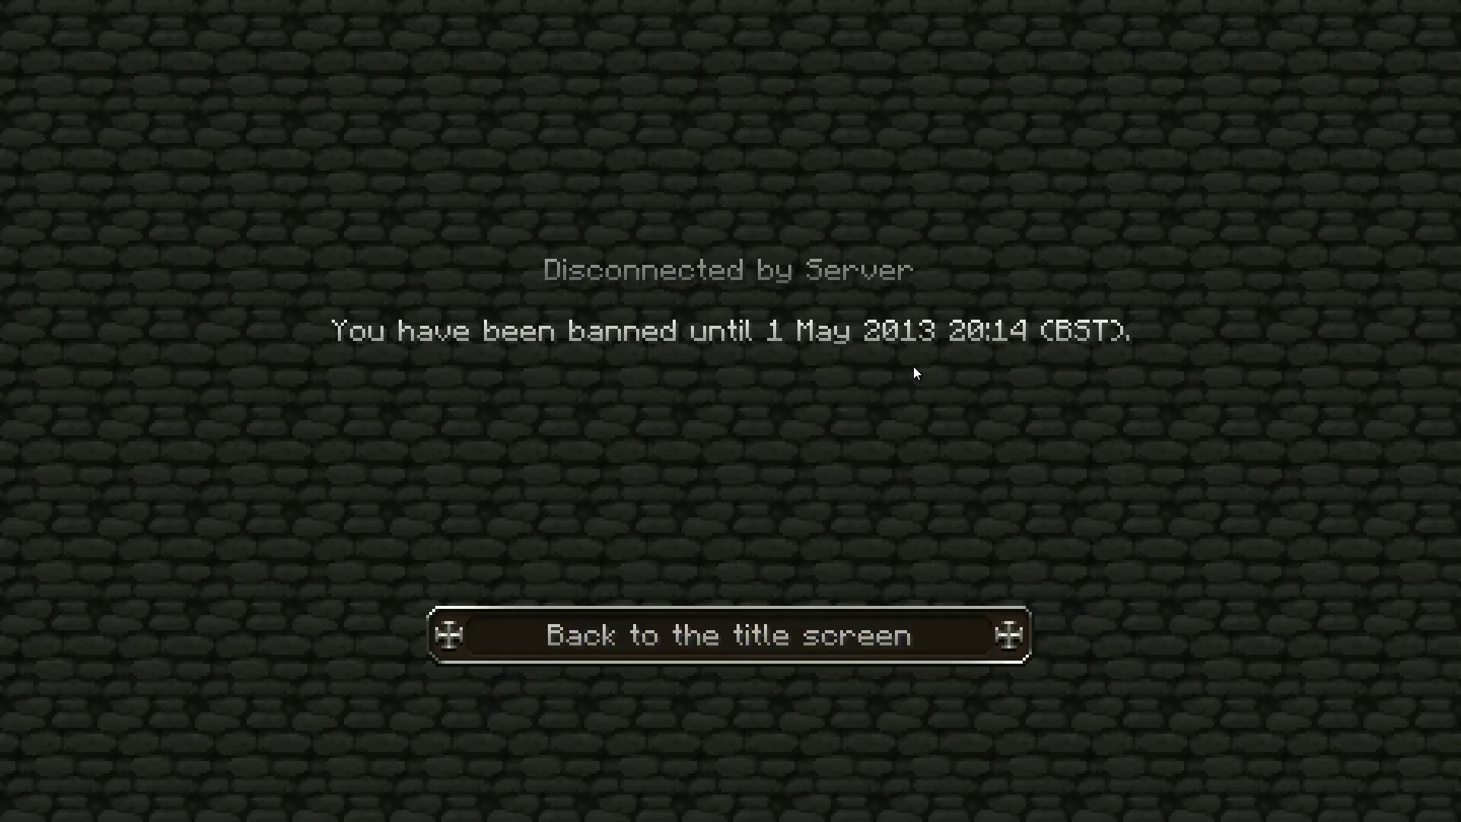
left_click(839, 618)
left_click(685, 407)
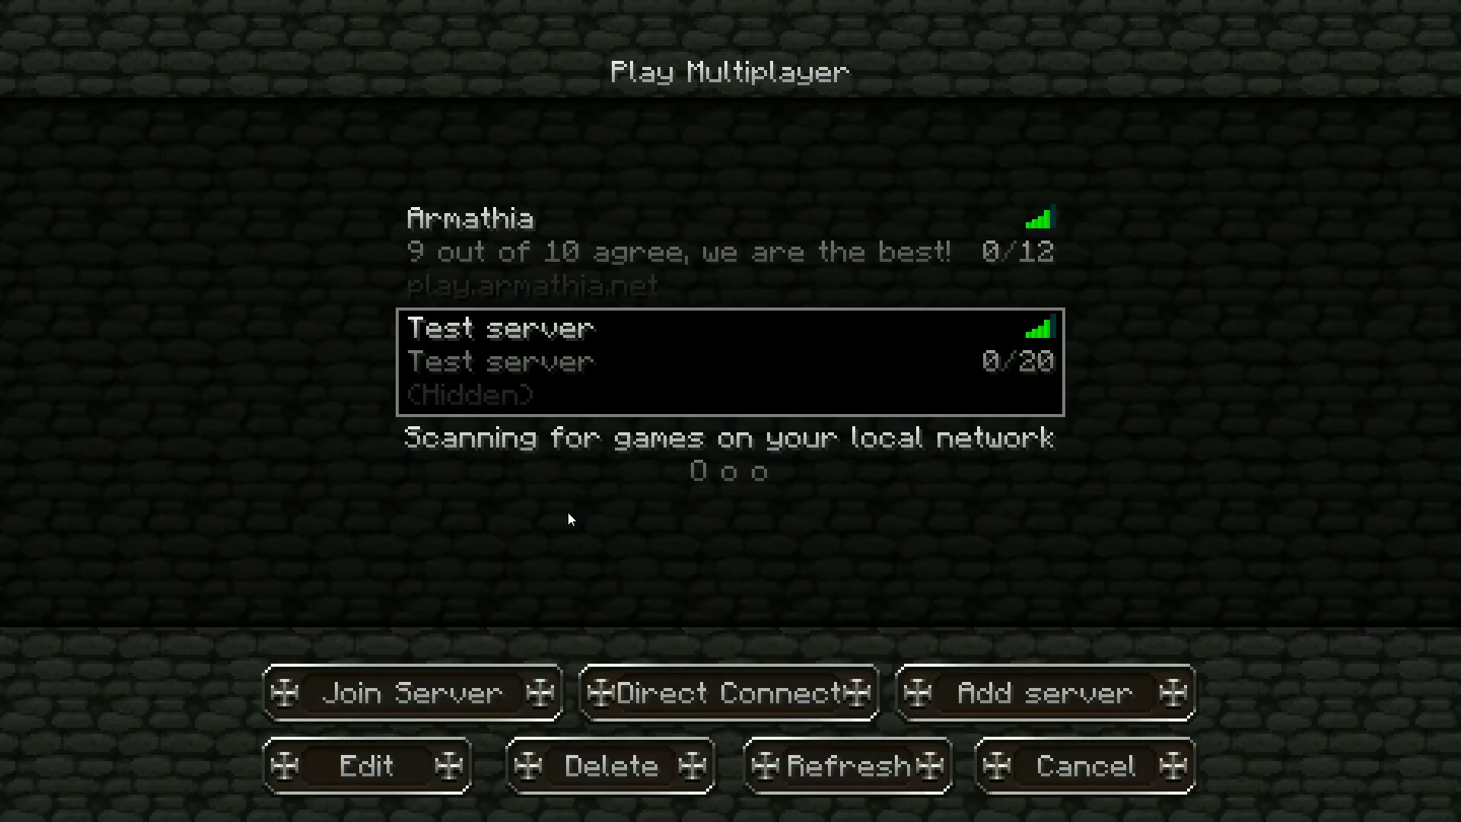
left_click(467, 715)
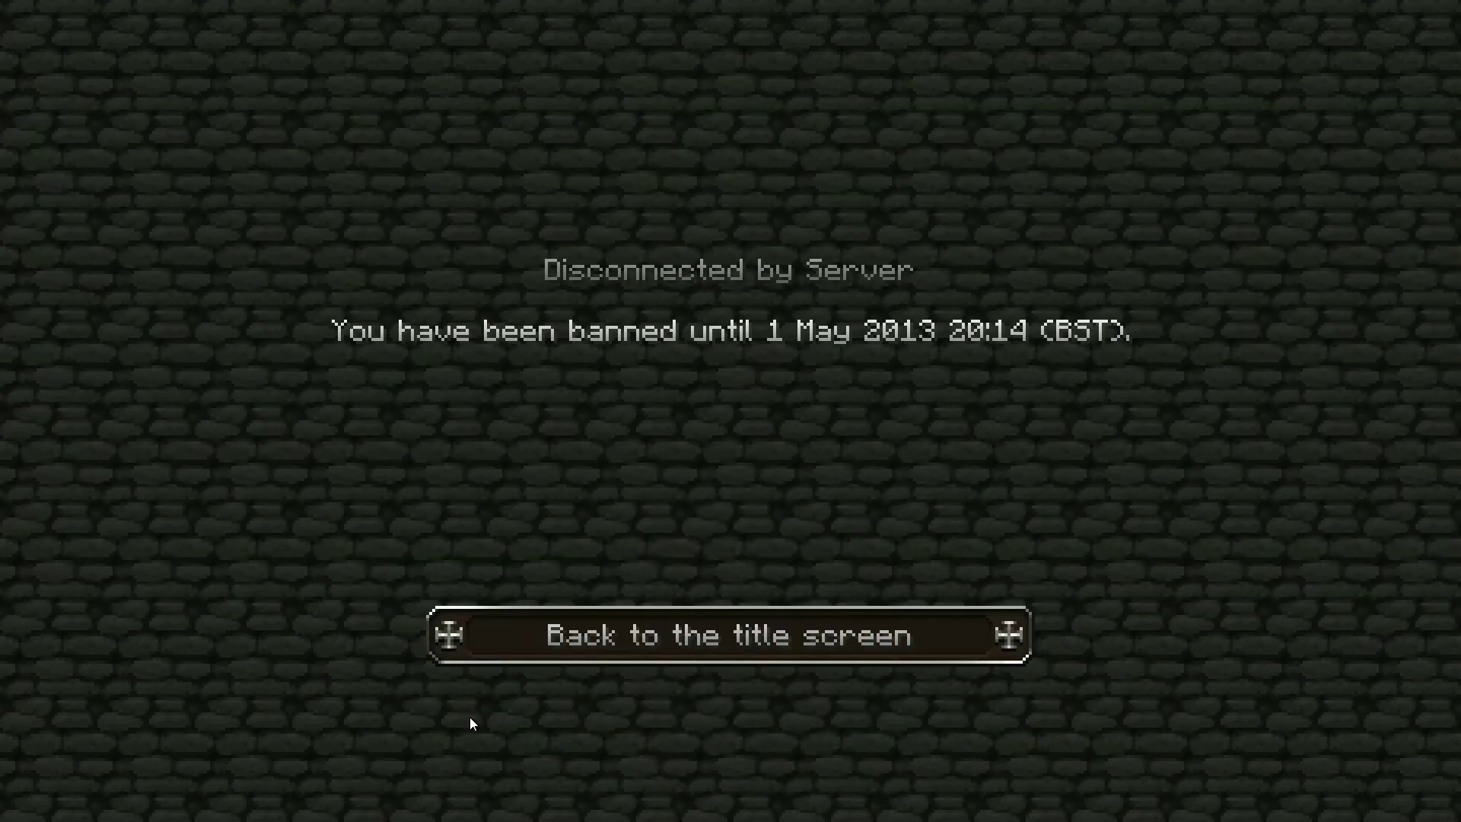
Rejoin the Test server once the ban expires and open chat to review the history.
left_click(532, 636)
left_click(571, 390)
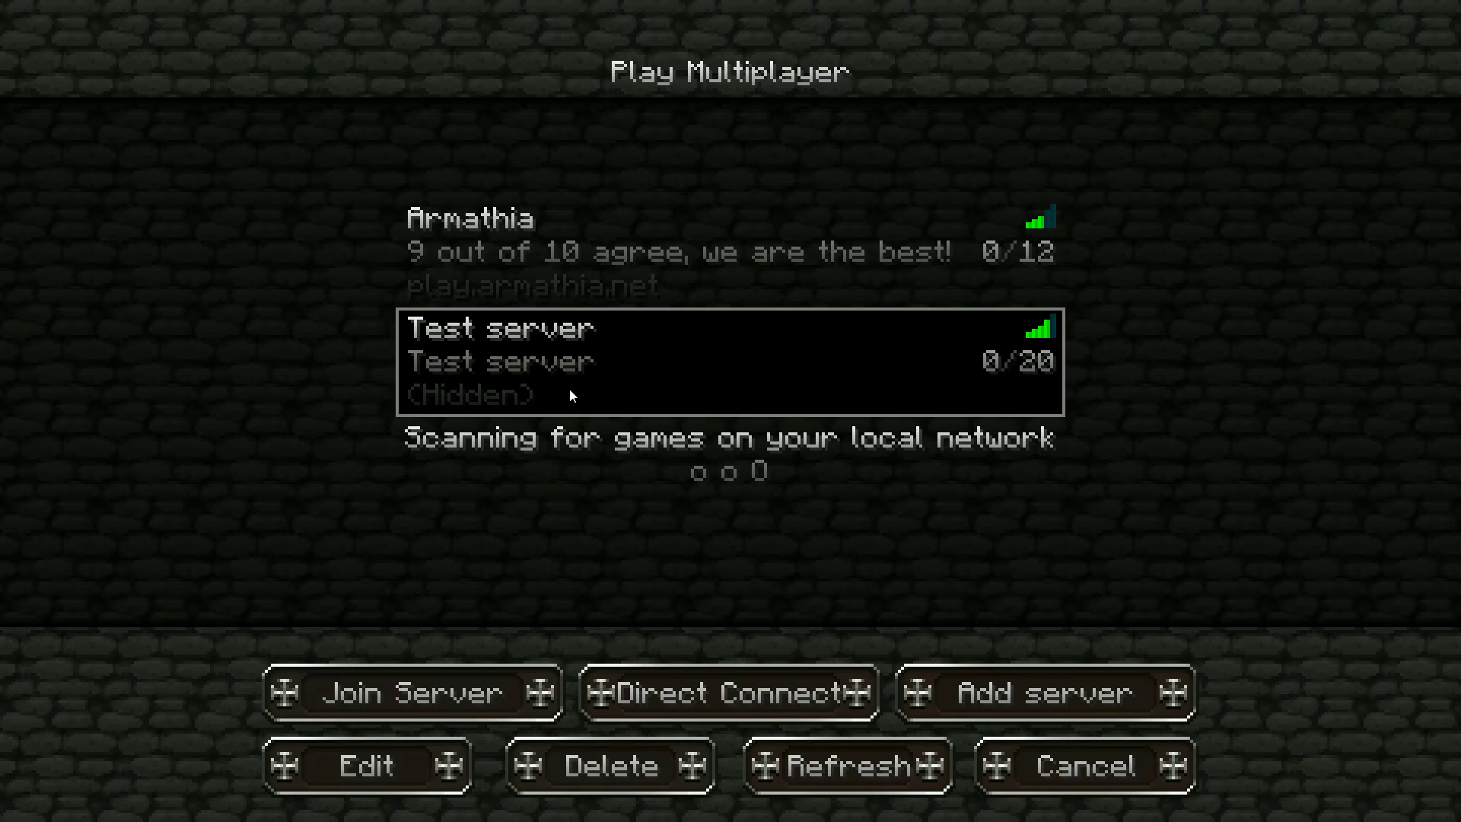
left_click(458, 687)
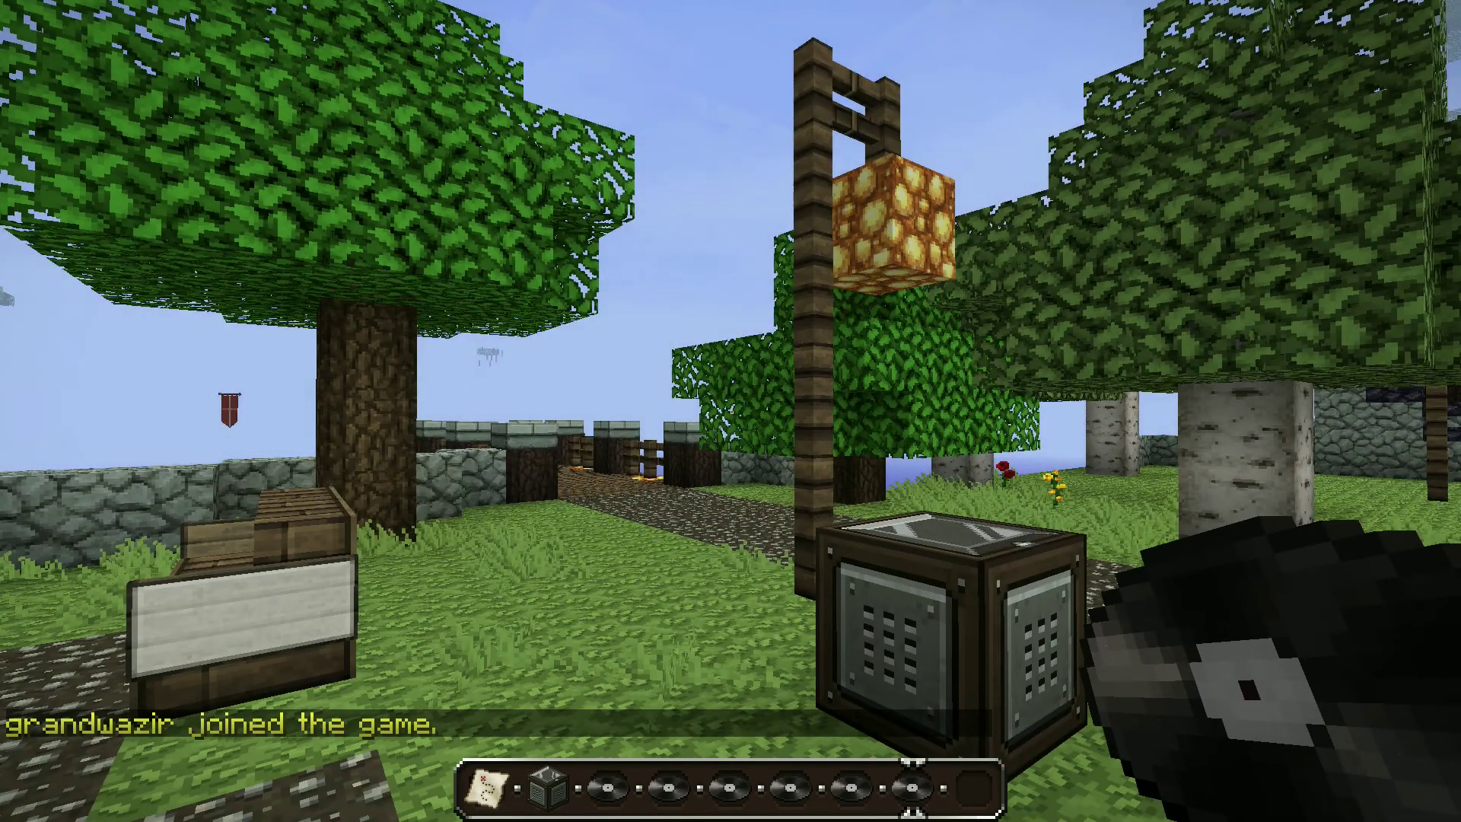
key("a")
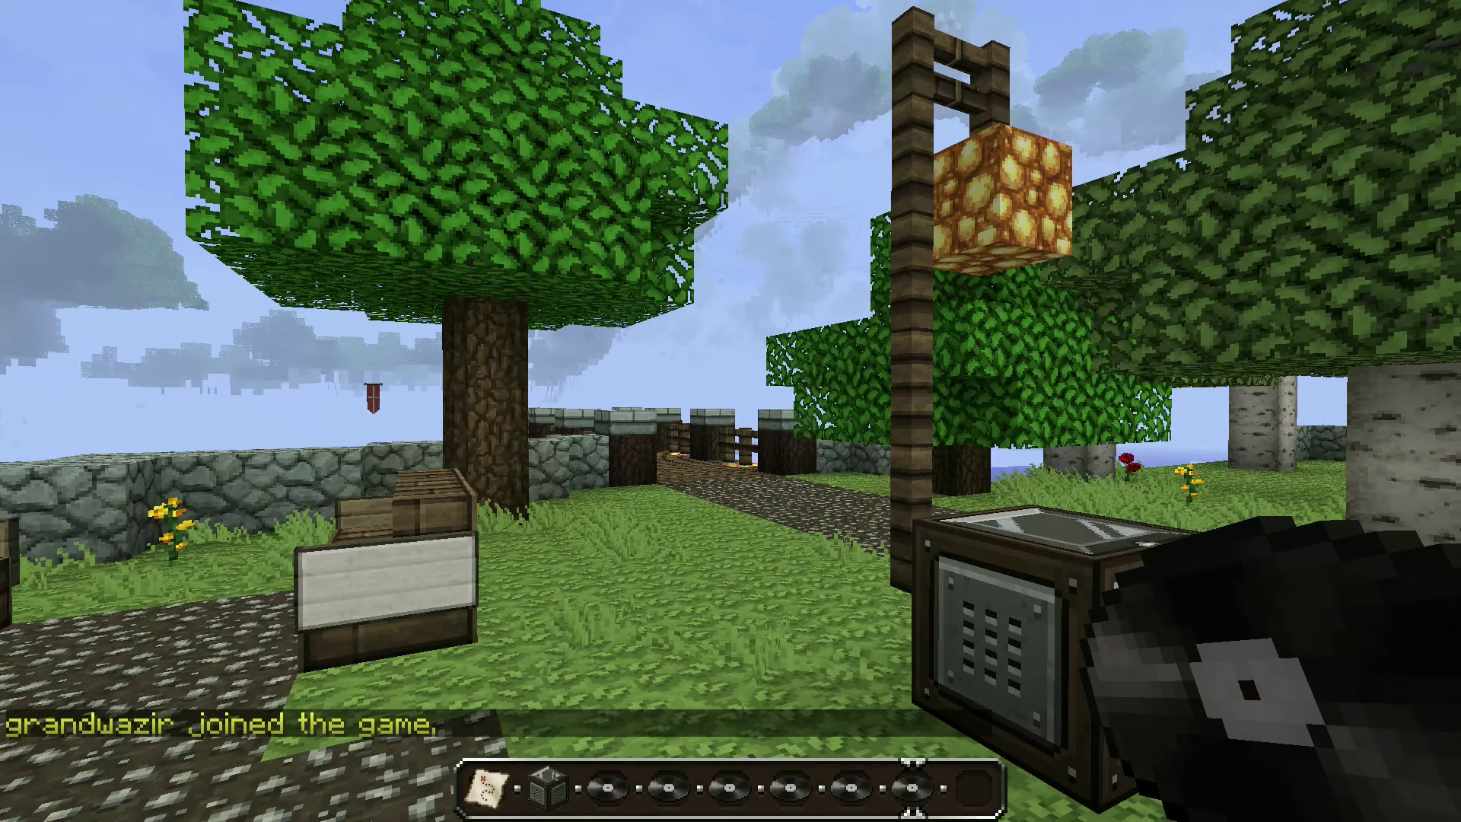
key("t")
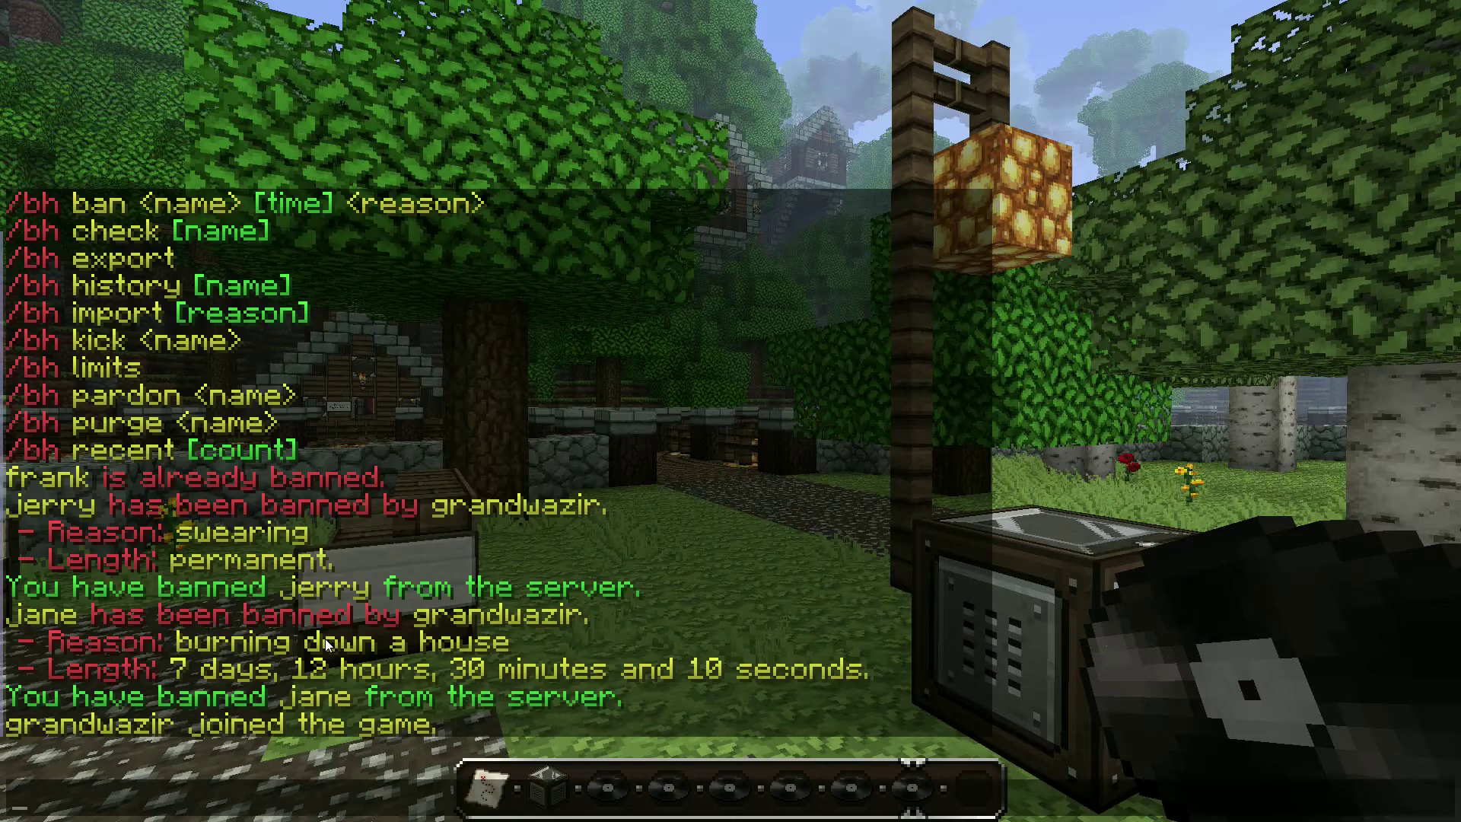
Kick your own player with /bh kick and reason swearing.
type("/kick")
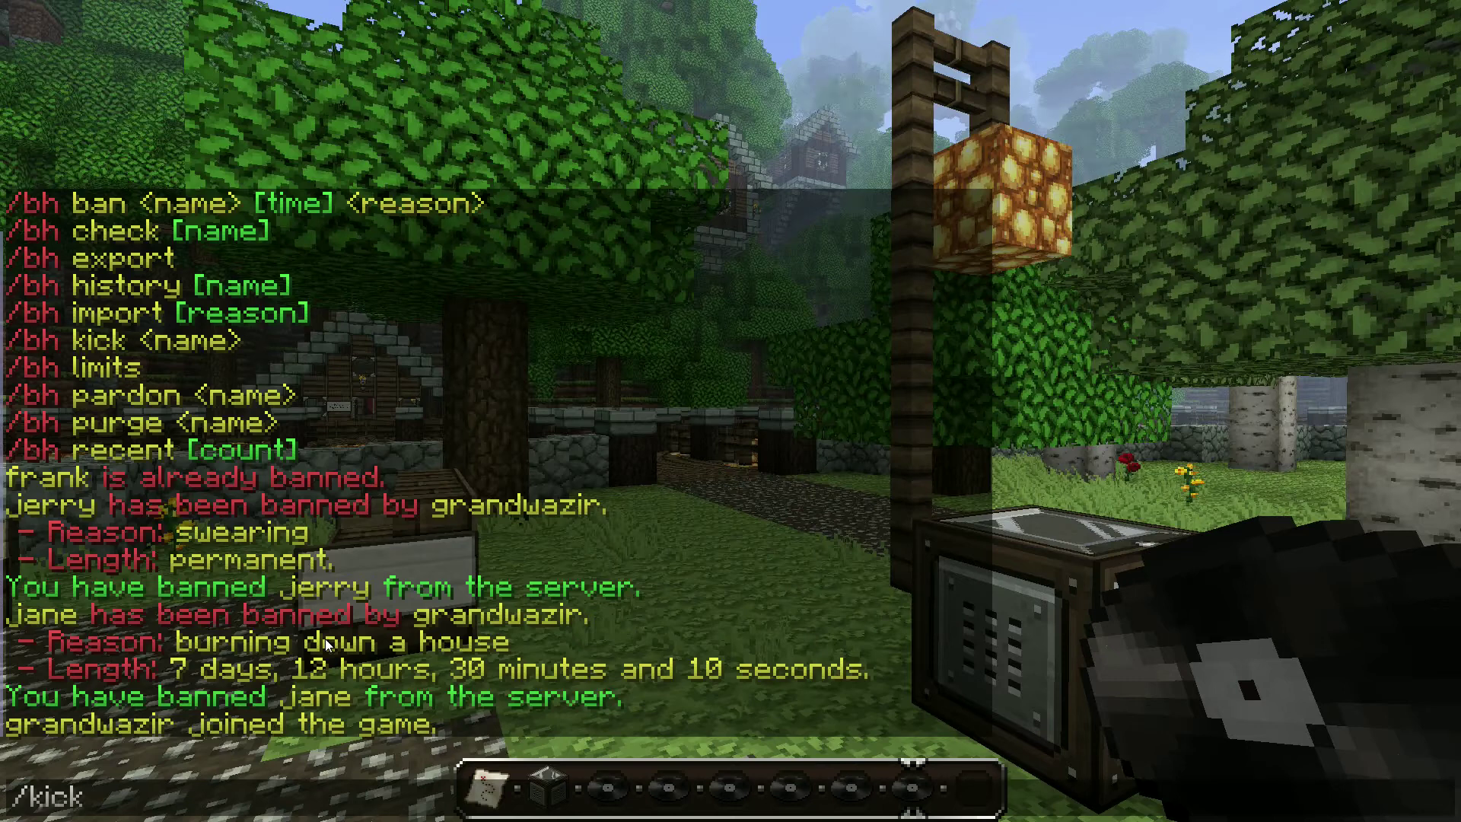
key("BackSpace")
key("BackSpace")
key("BackSpace")
key("BackSpace")
type("bh kick ")
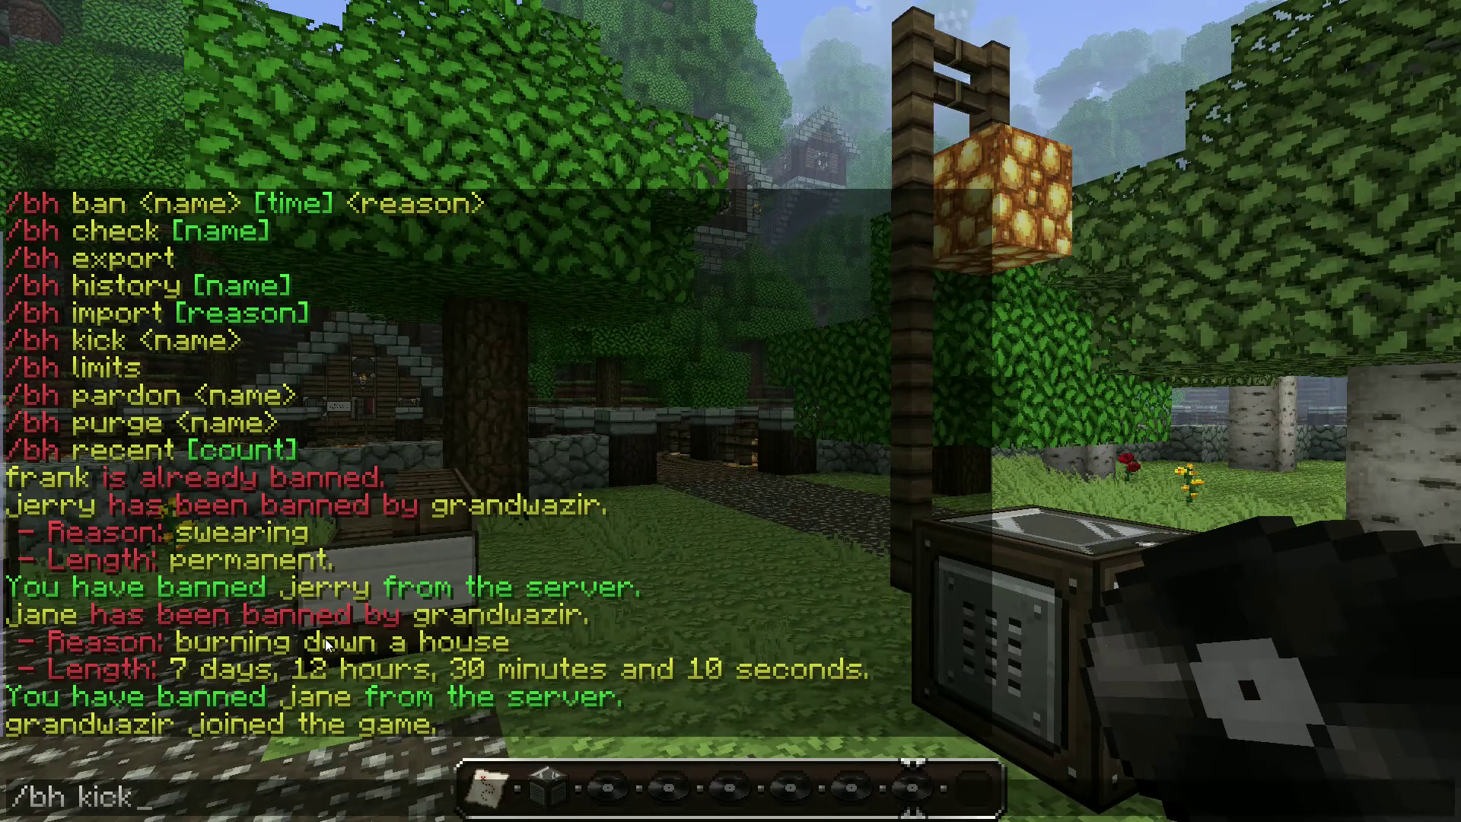
type("grandw")
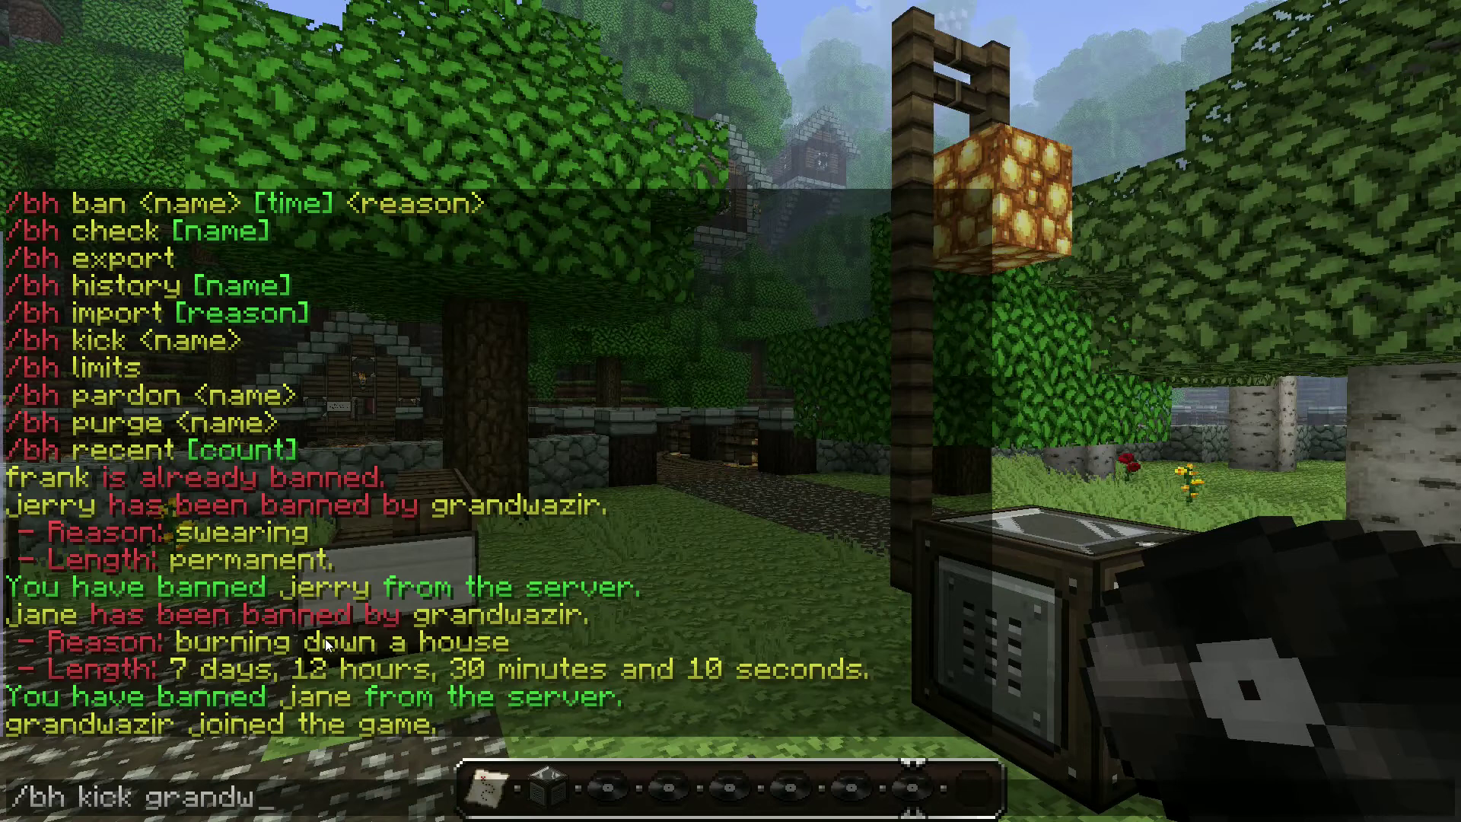
type("azir swearing")
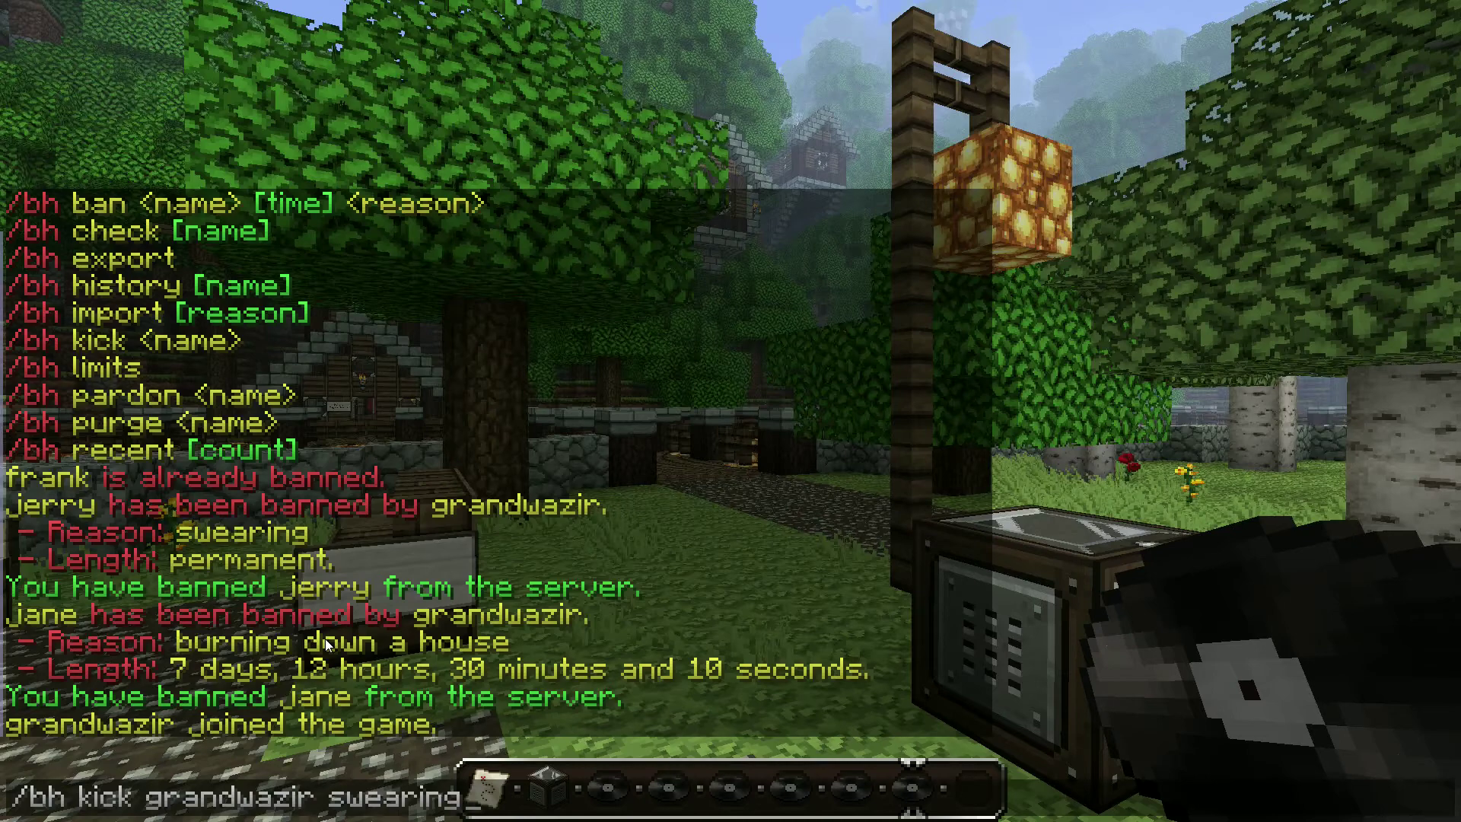
key("Return")
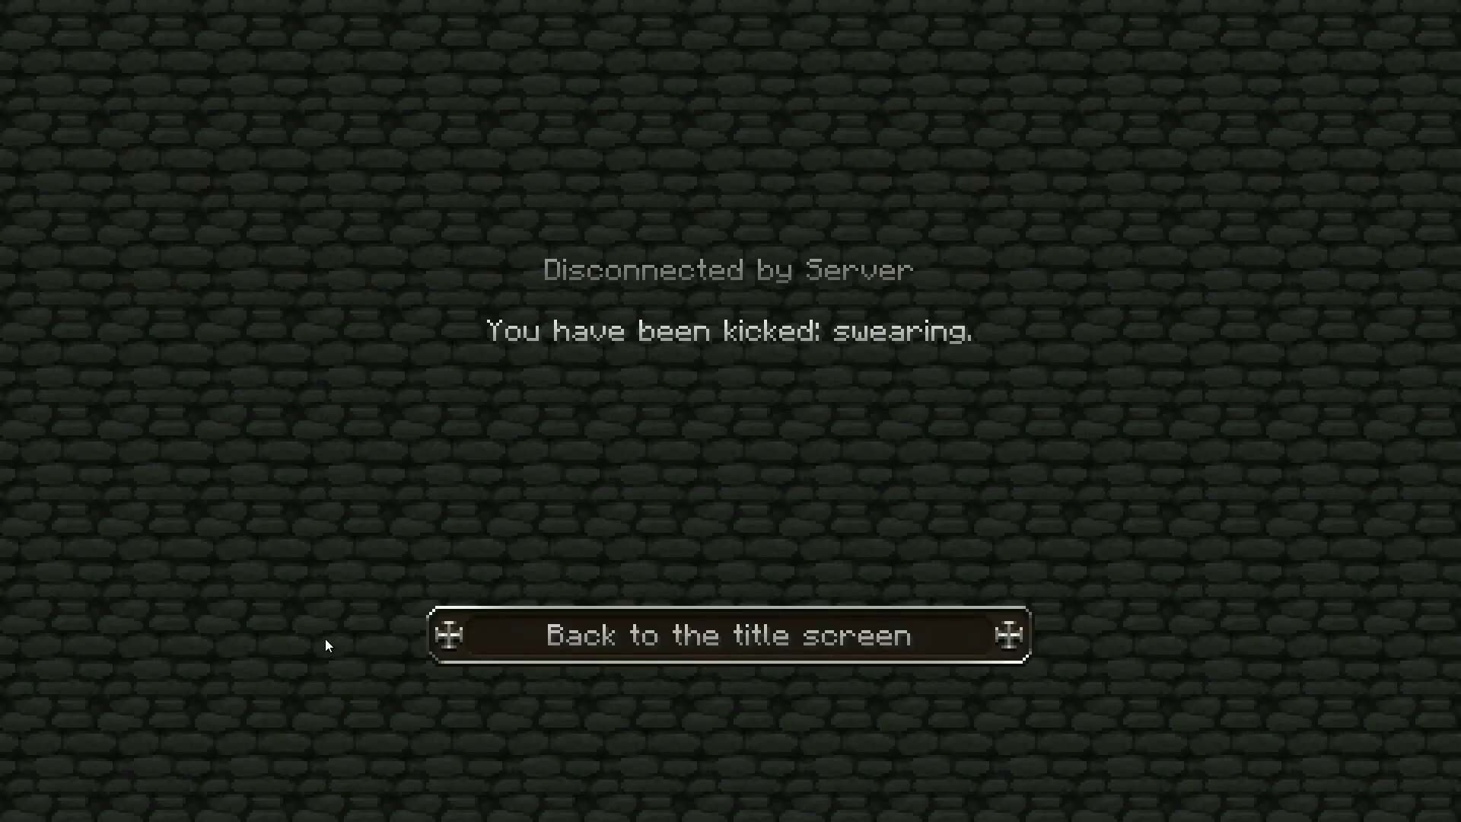
Return to the server list and rejoin the Test server.
left_click(673, 634)
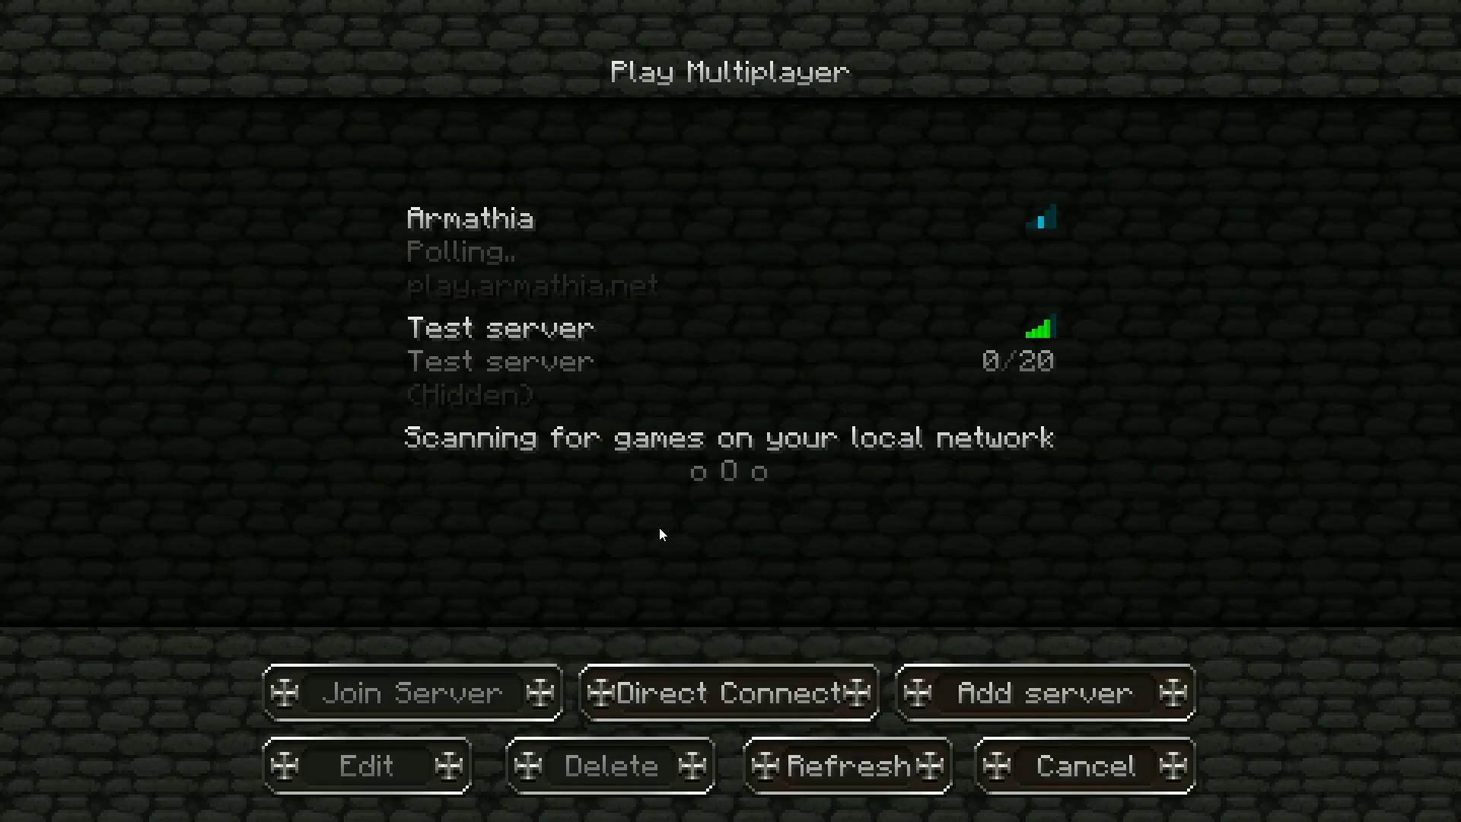
left_click(609, 390)
left_click(450, 669)
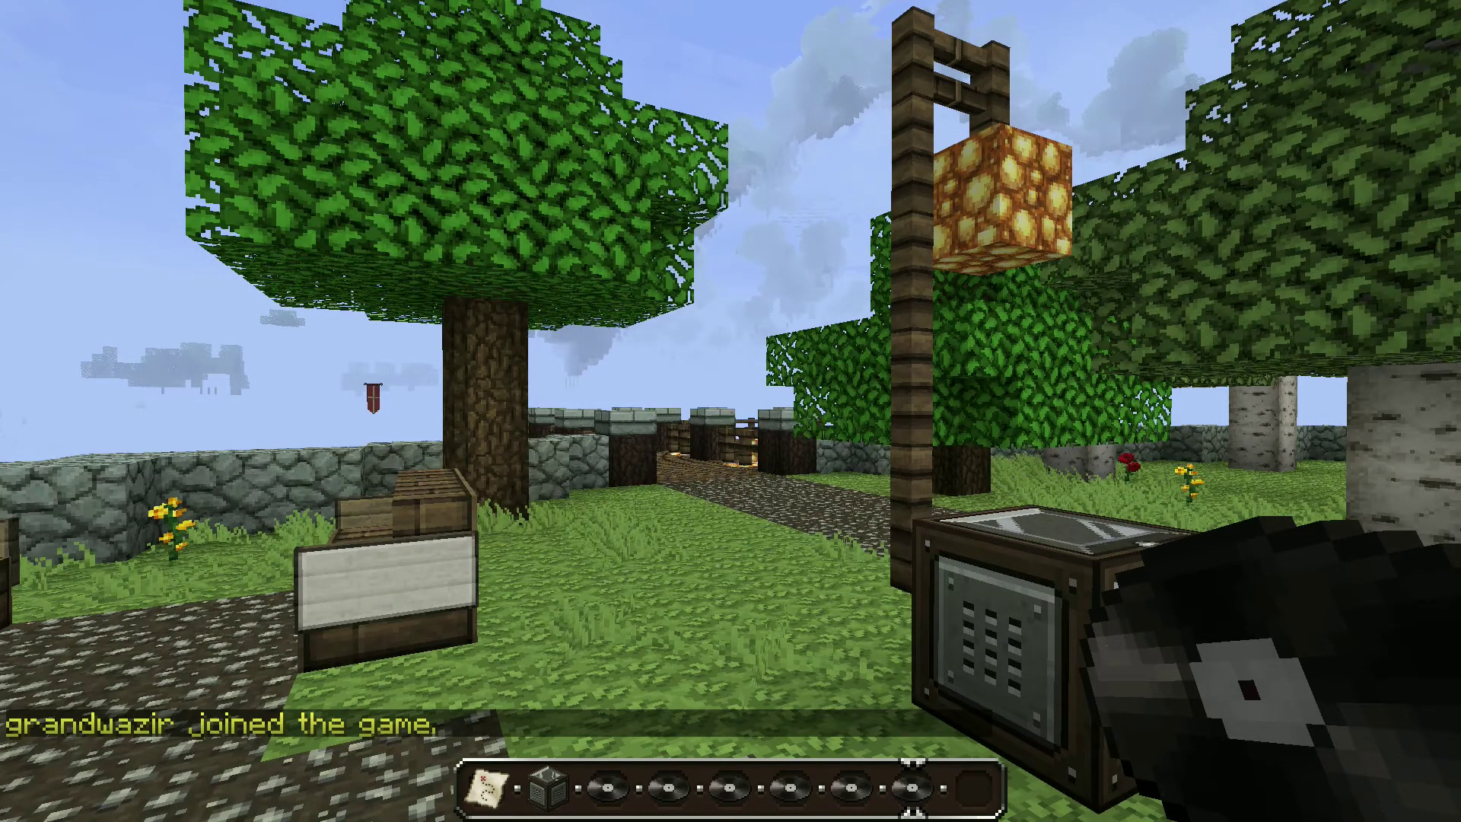
Pardon the already-banned player with /bh pardon and view the confirmation in chat.
key("t")
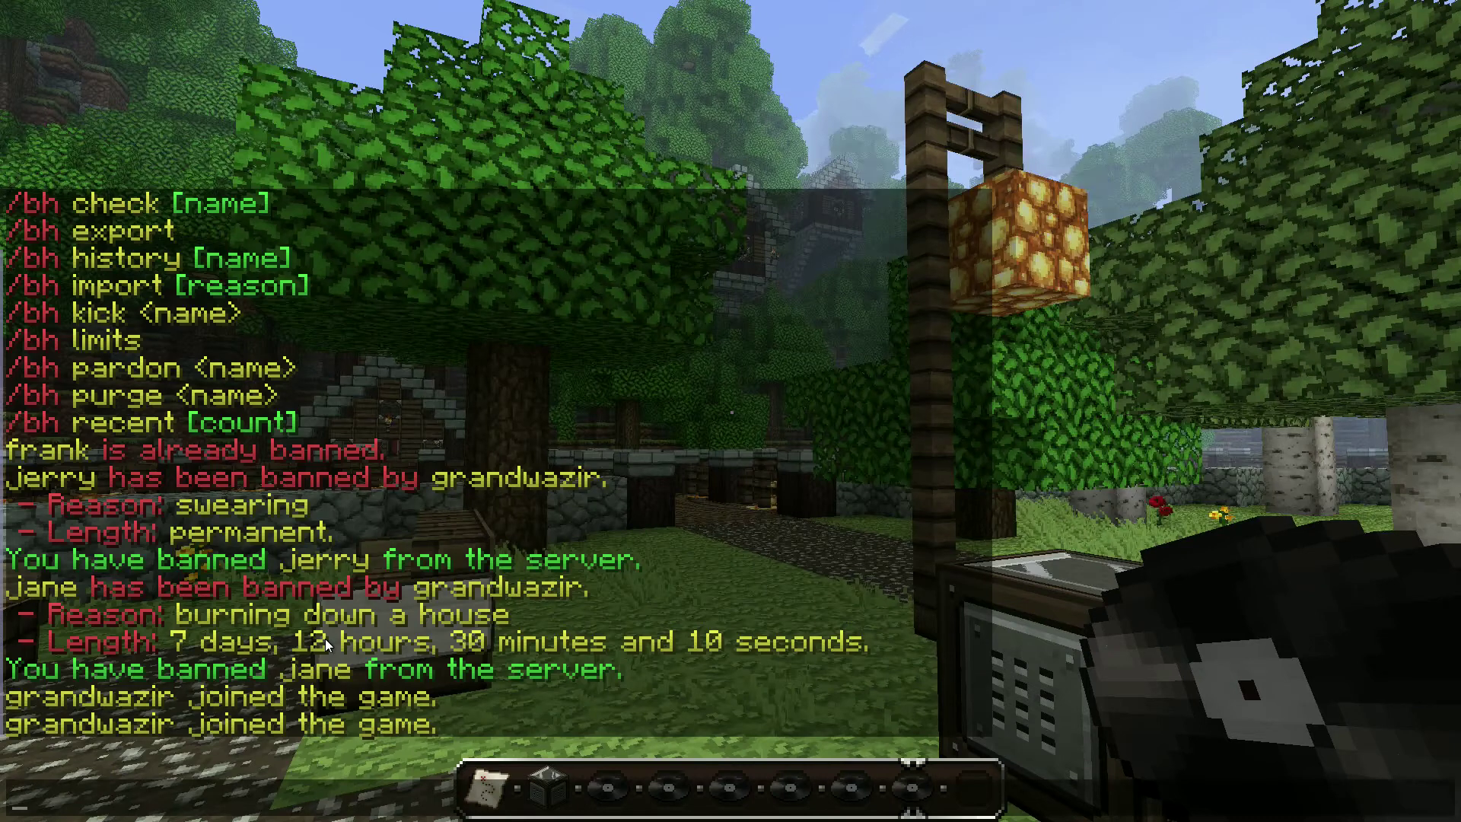
type("/pardon")
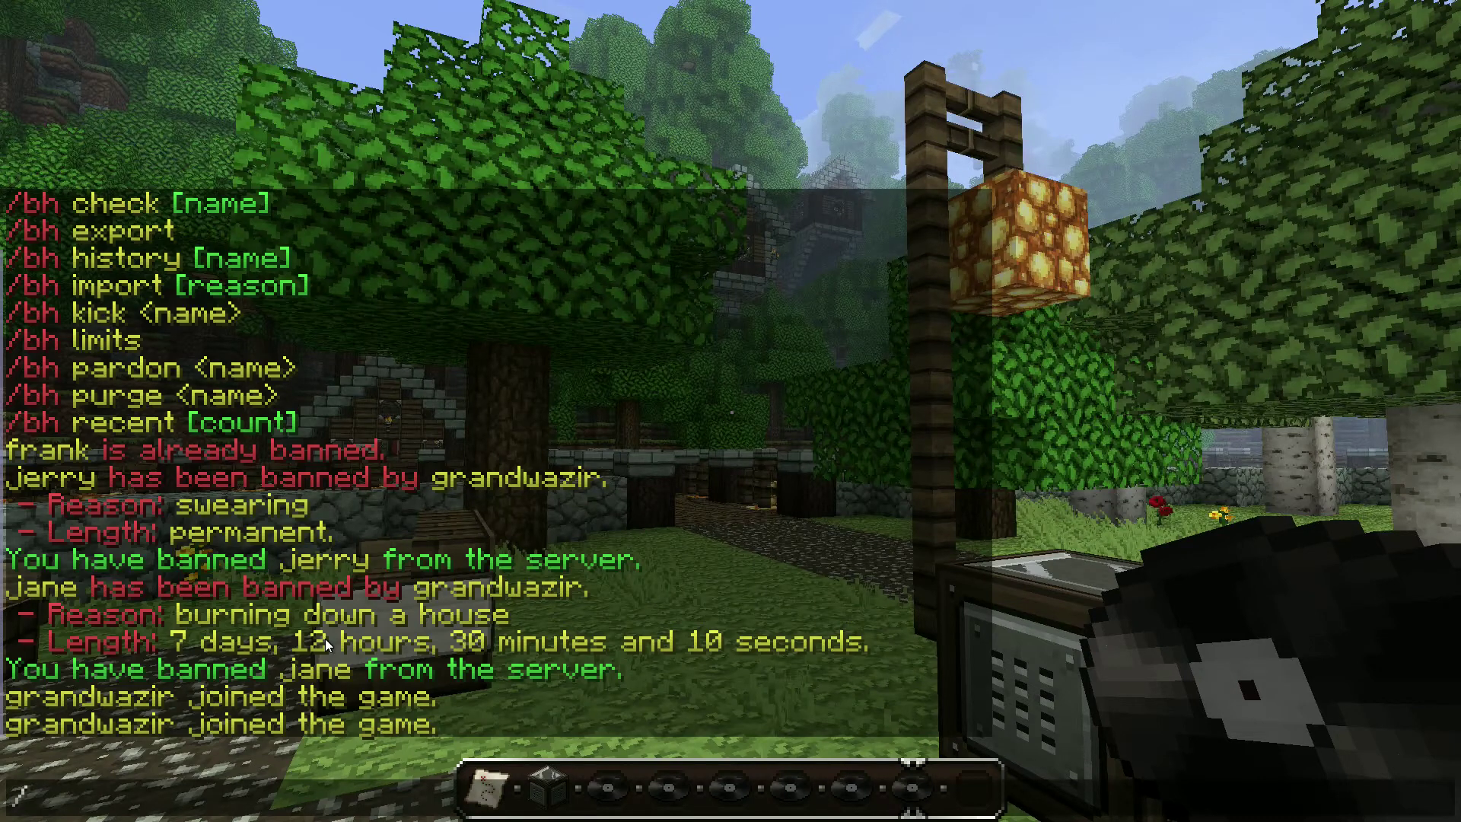
key("BackSpace")
key("BackSpace")
key("BackSpace")
key("BackSpace")
key("BackSpace")
key("BackSpace")
key("BackSpace")
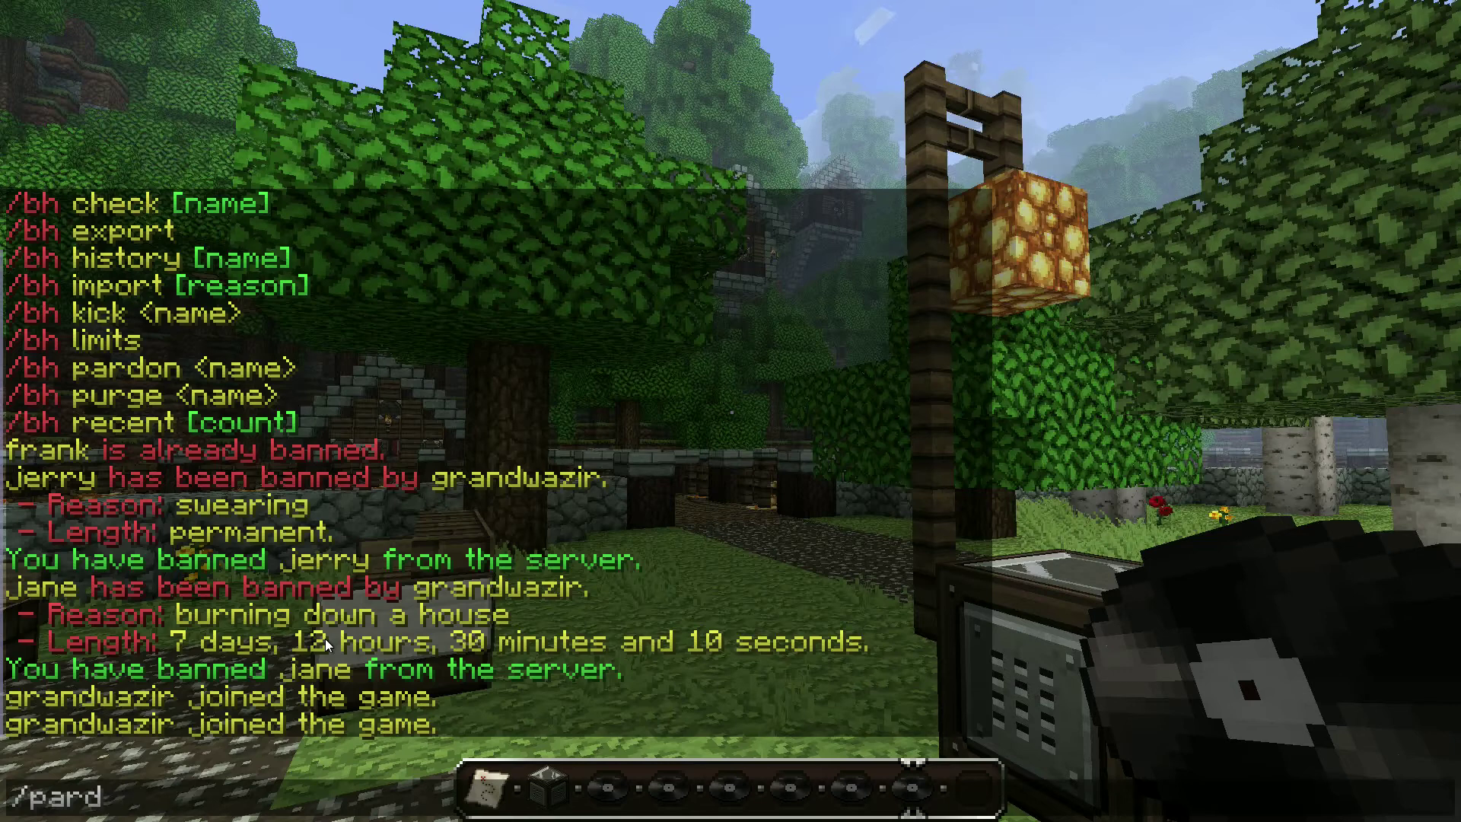
type("bh pardon")
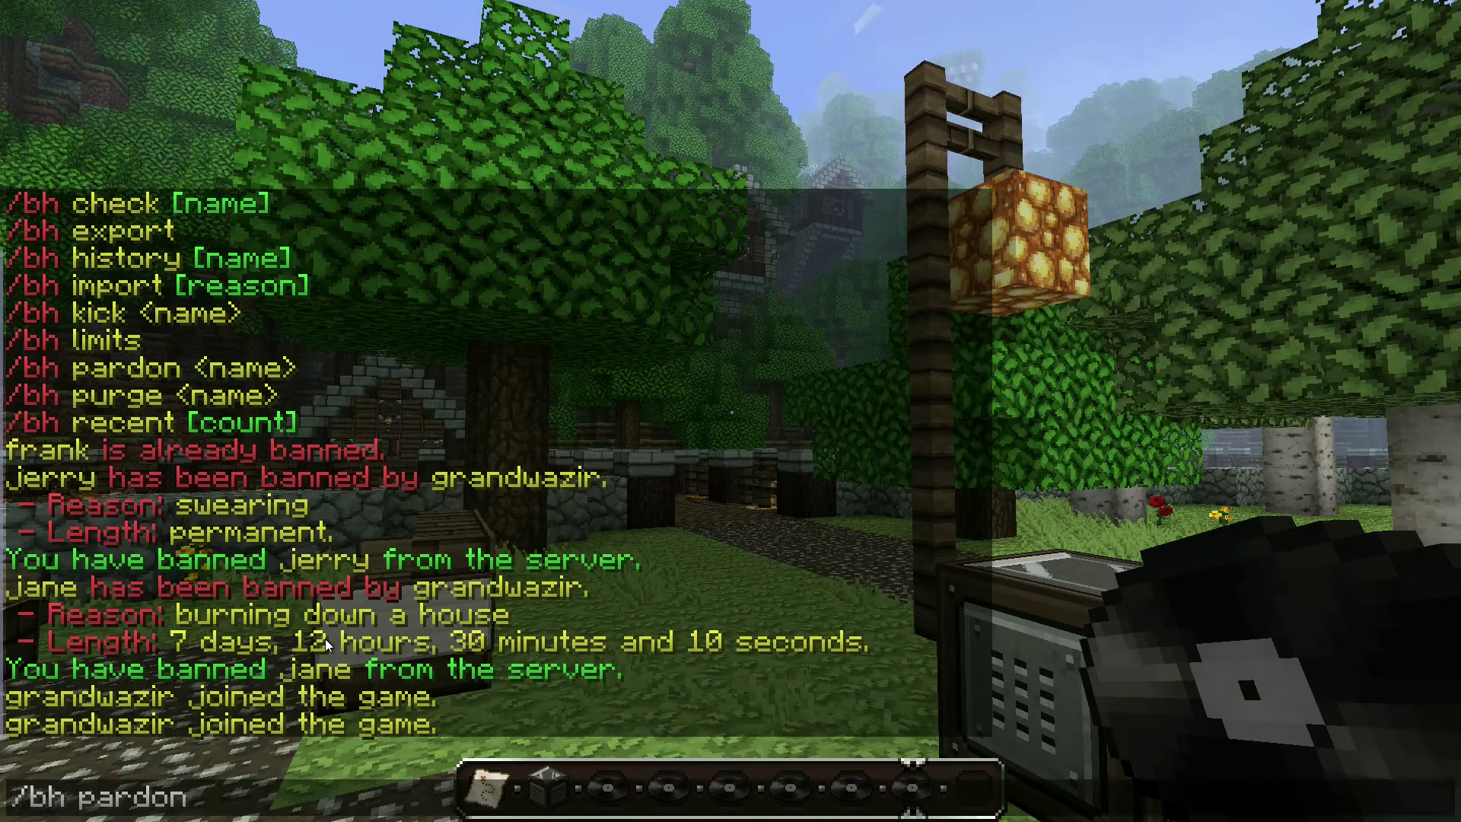
type(" frank")
key("Return")
key("t")
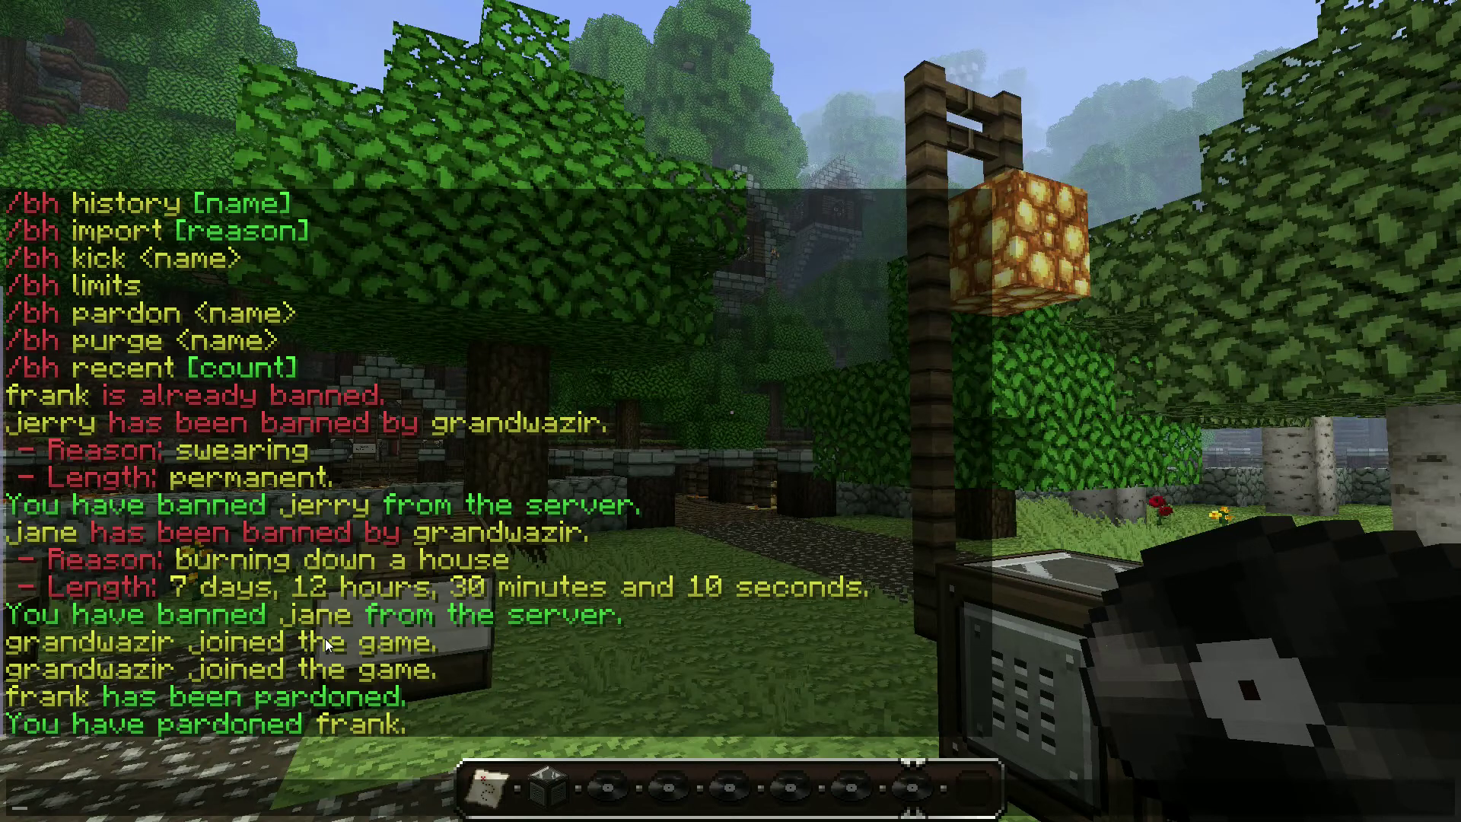
Run /bh limits to list warning 1h, short 1d, medium 3d and long 7d.
type("/bh limits")
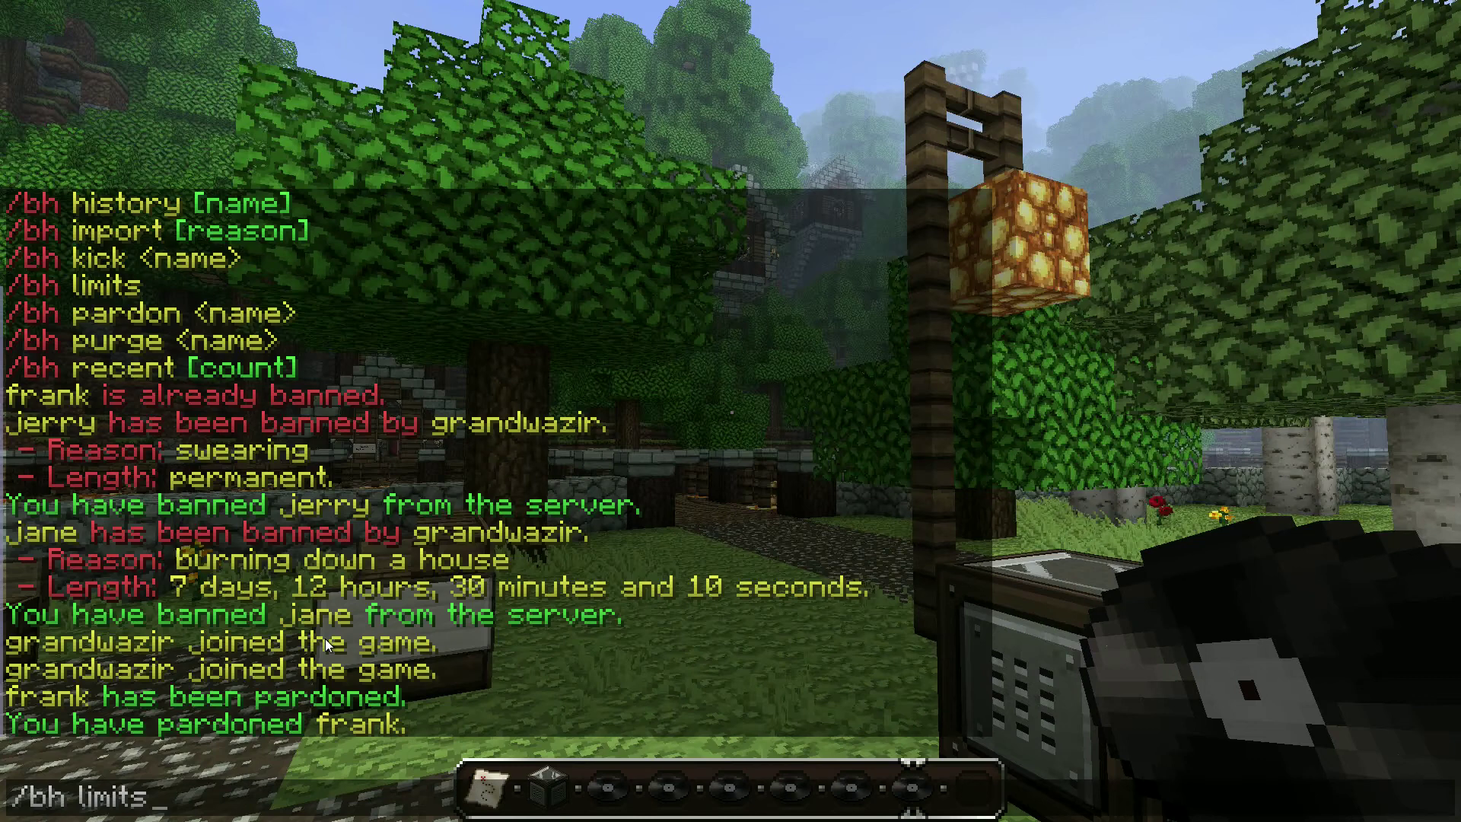
key("Return")
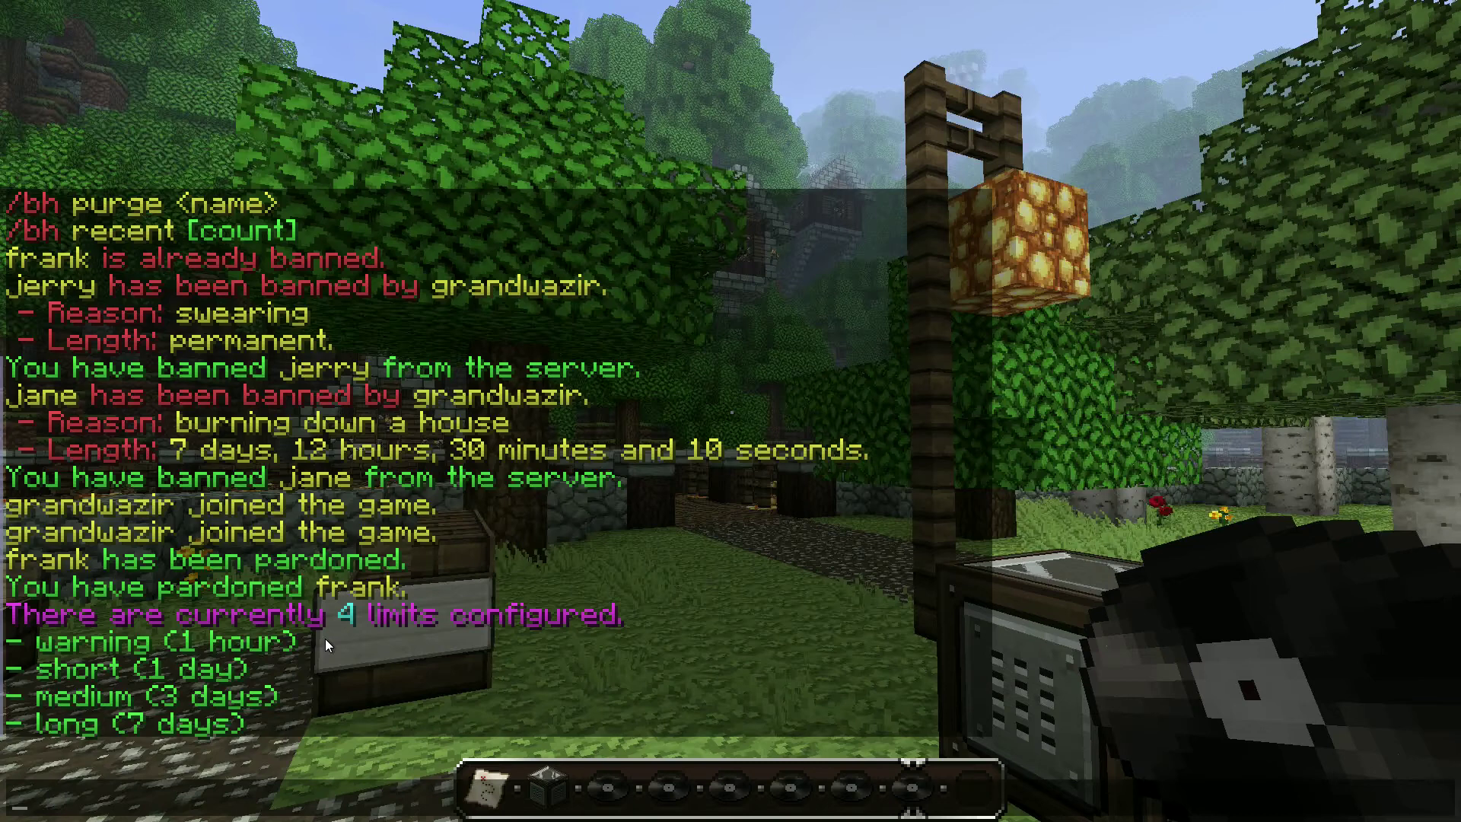
Ban a player with the Tab-completed t:long limit and reason 'dropping sand on people'.
type("/bh ban ")
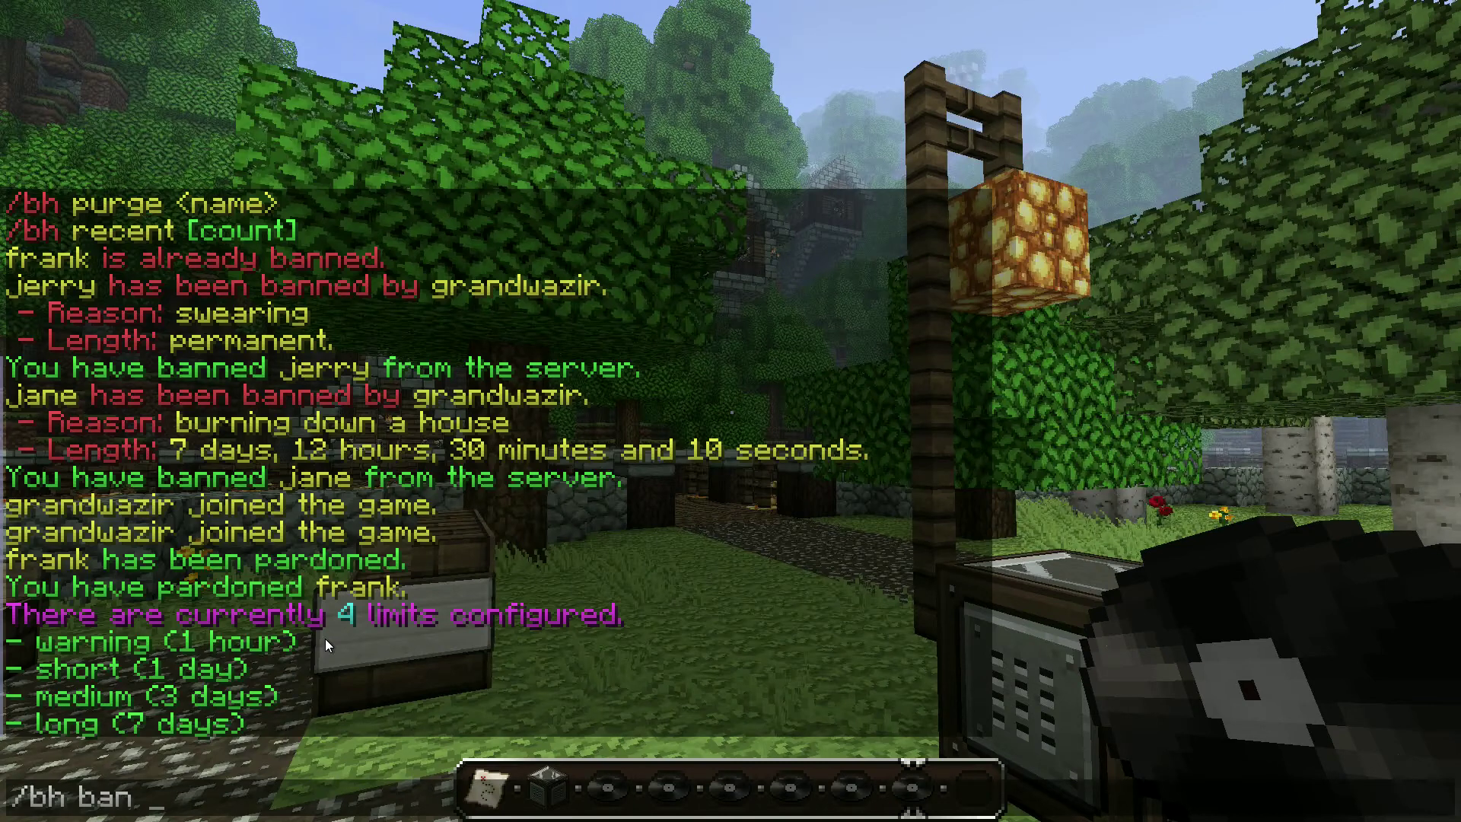
type("t:")
key("Left")
key("Left")
type("aaron")
key("End")
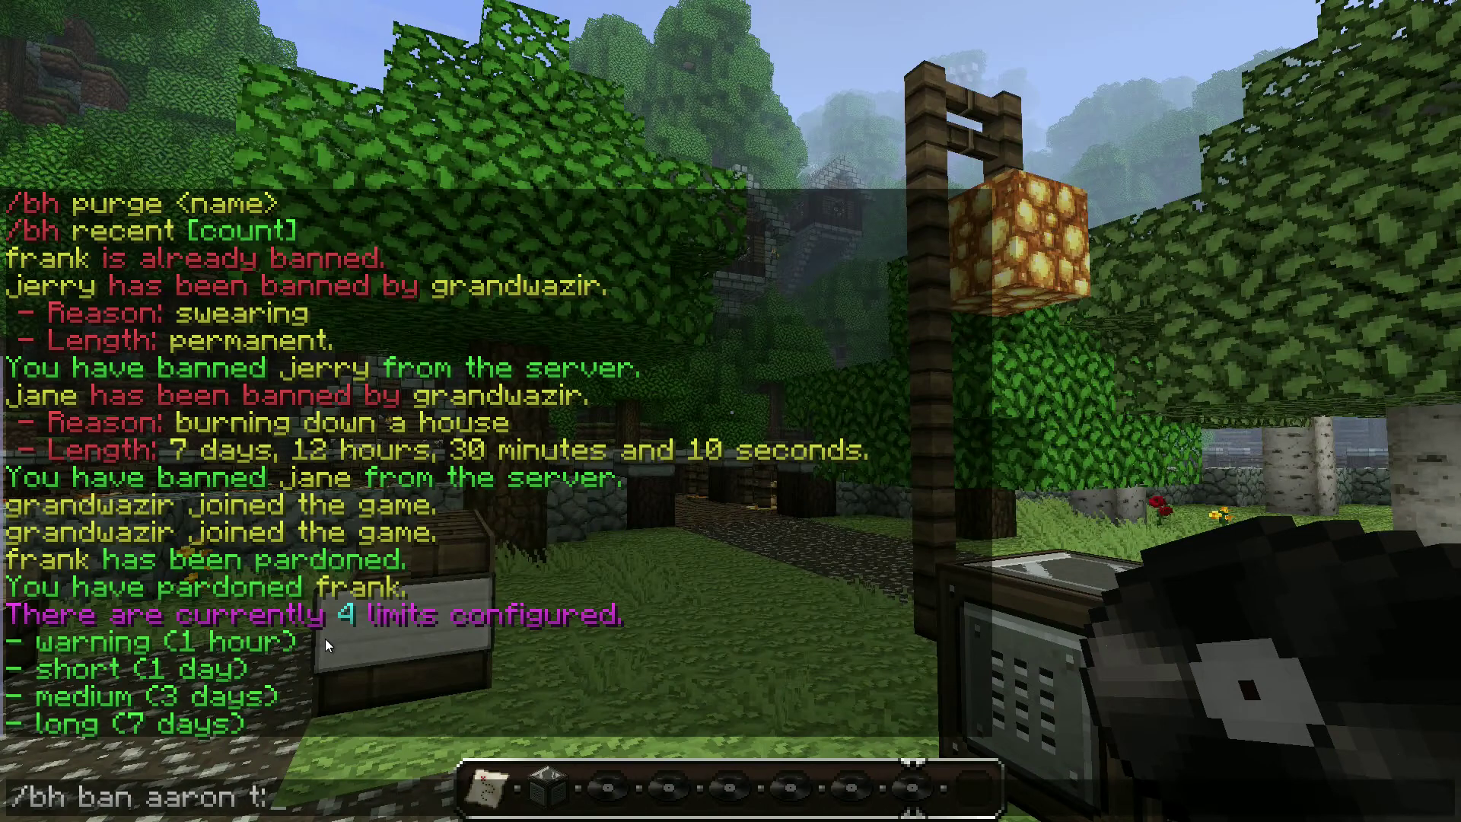
key("Tab")
key("Tab")
key("Tab")
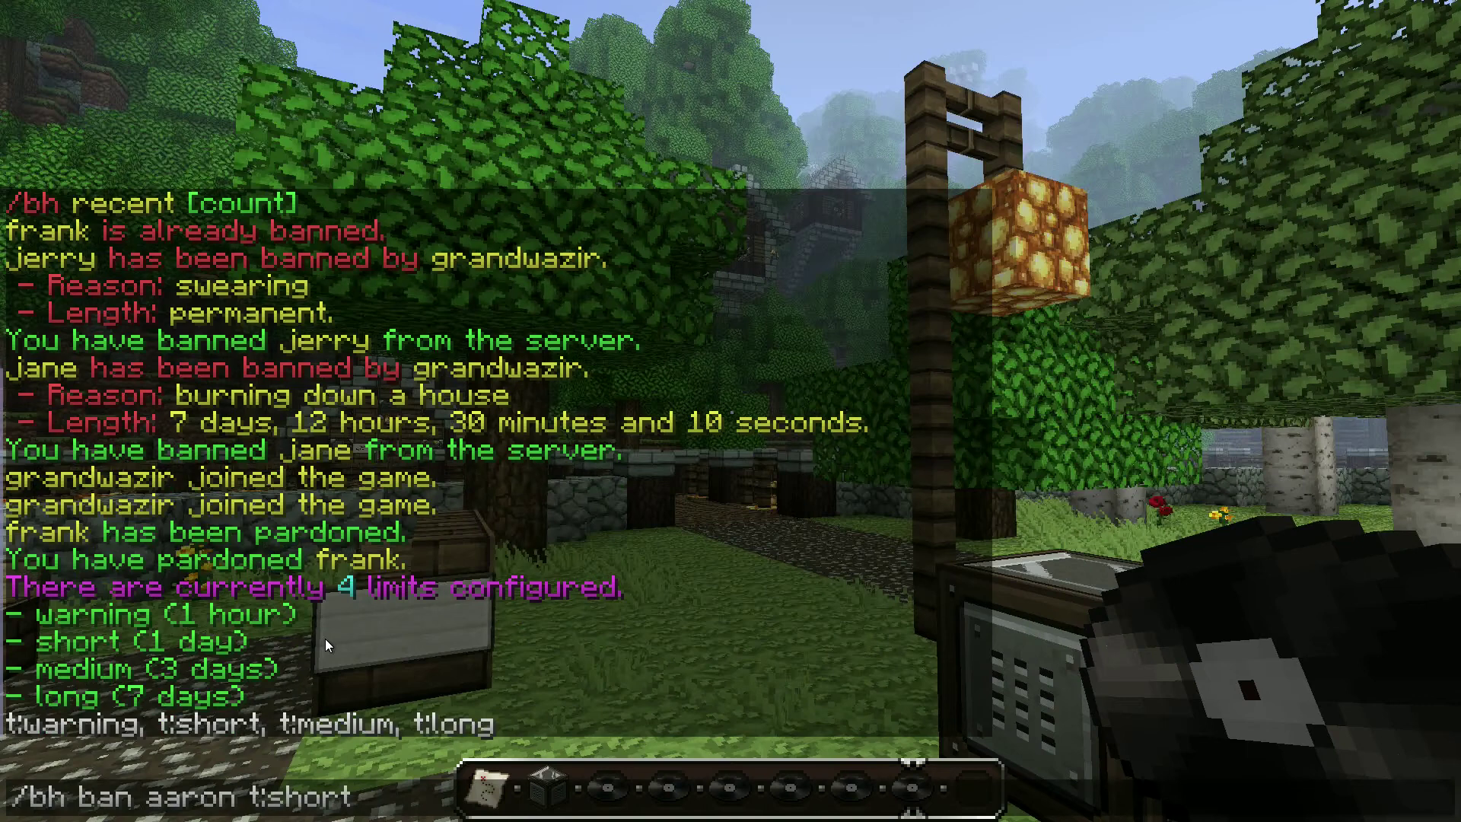
key("Tab")
key("Tab")
key("Tab")
key("Tab")
key("Tab")
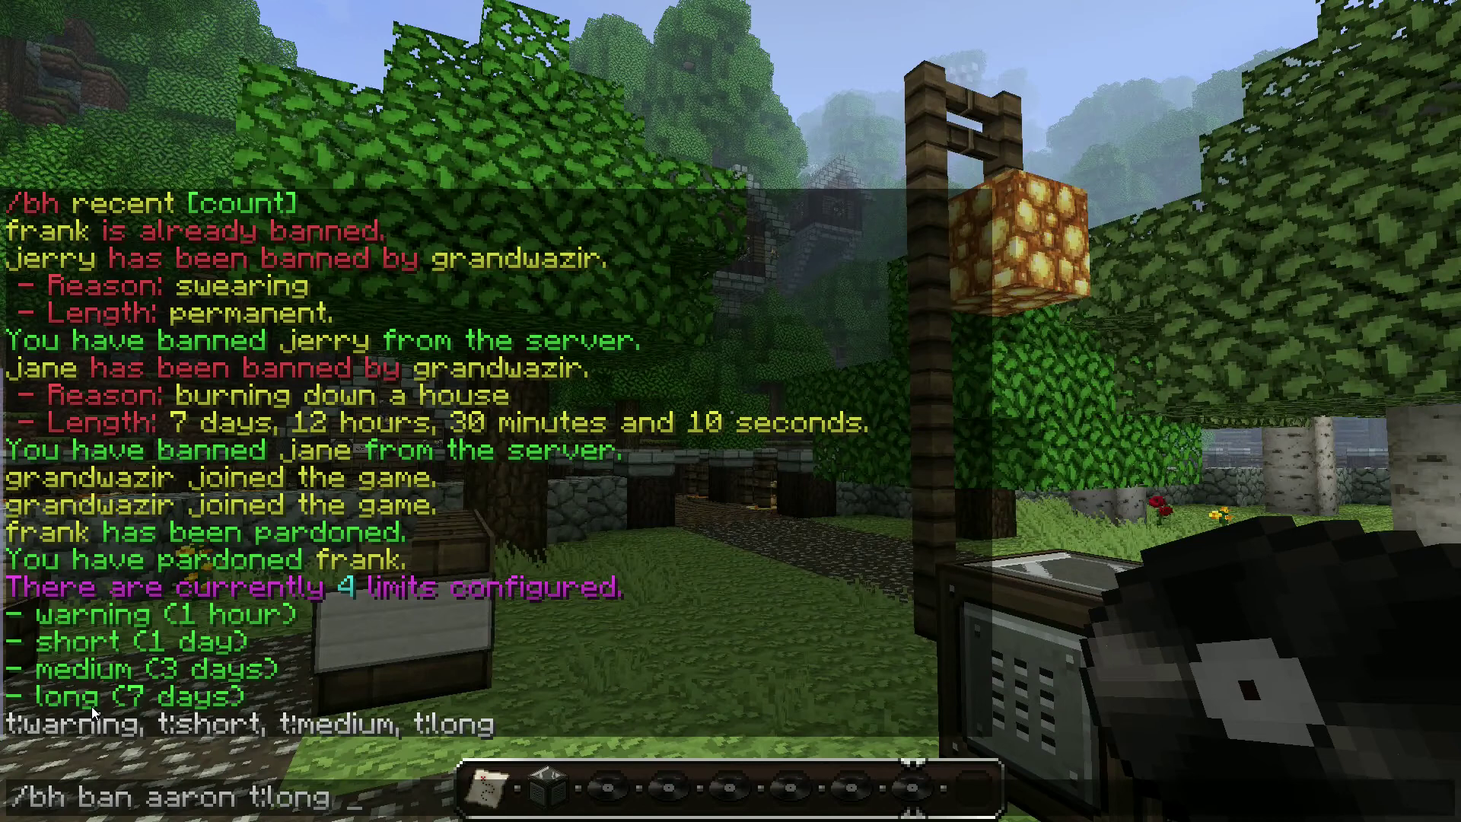
type("dropping sand on people")
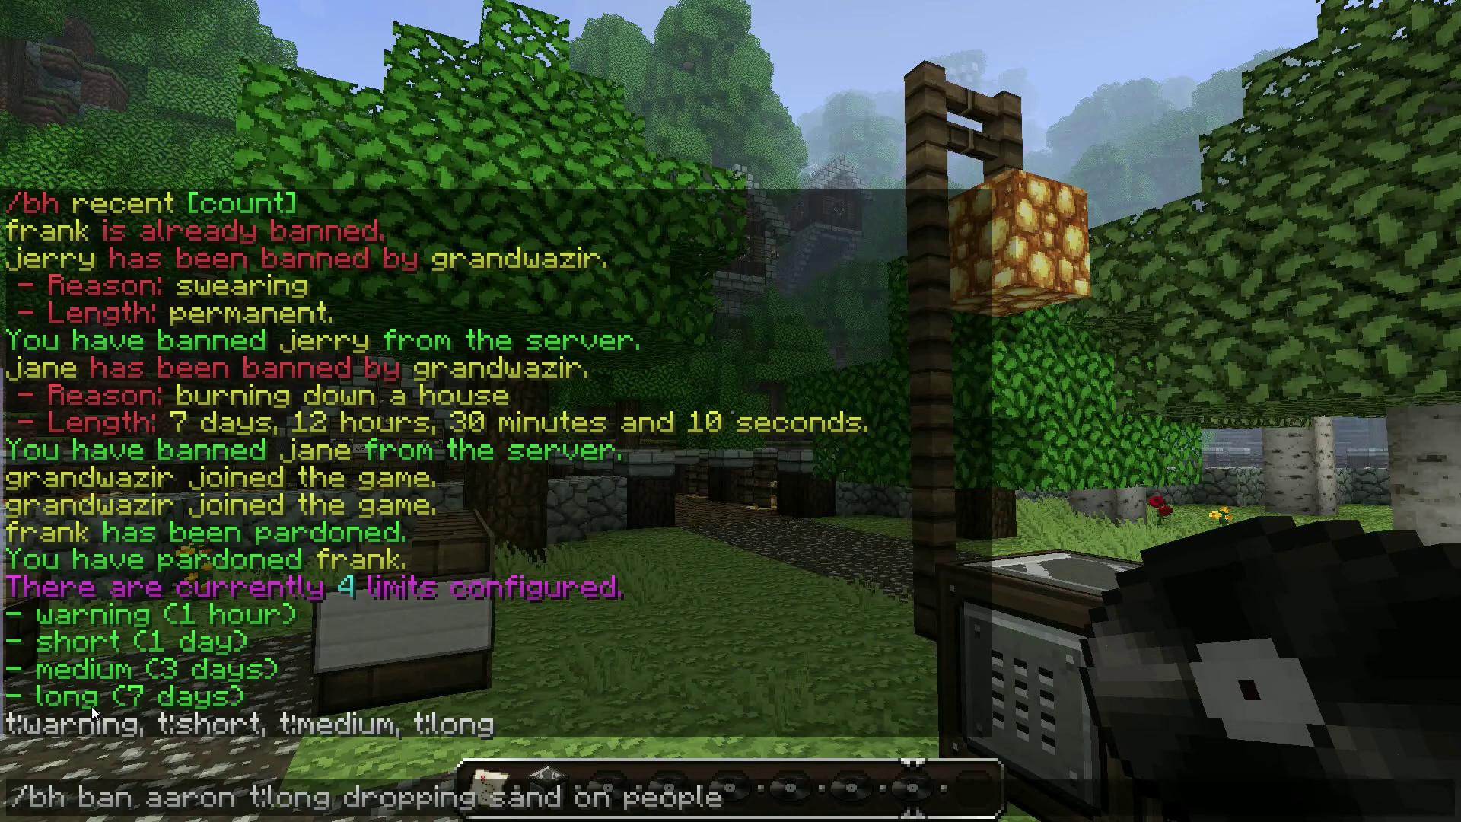
key("Return")
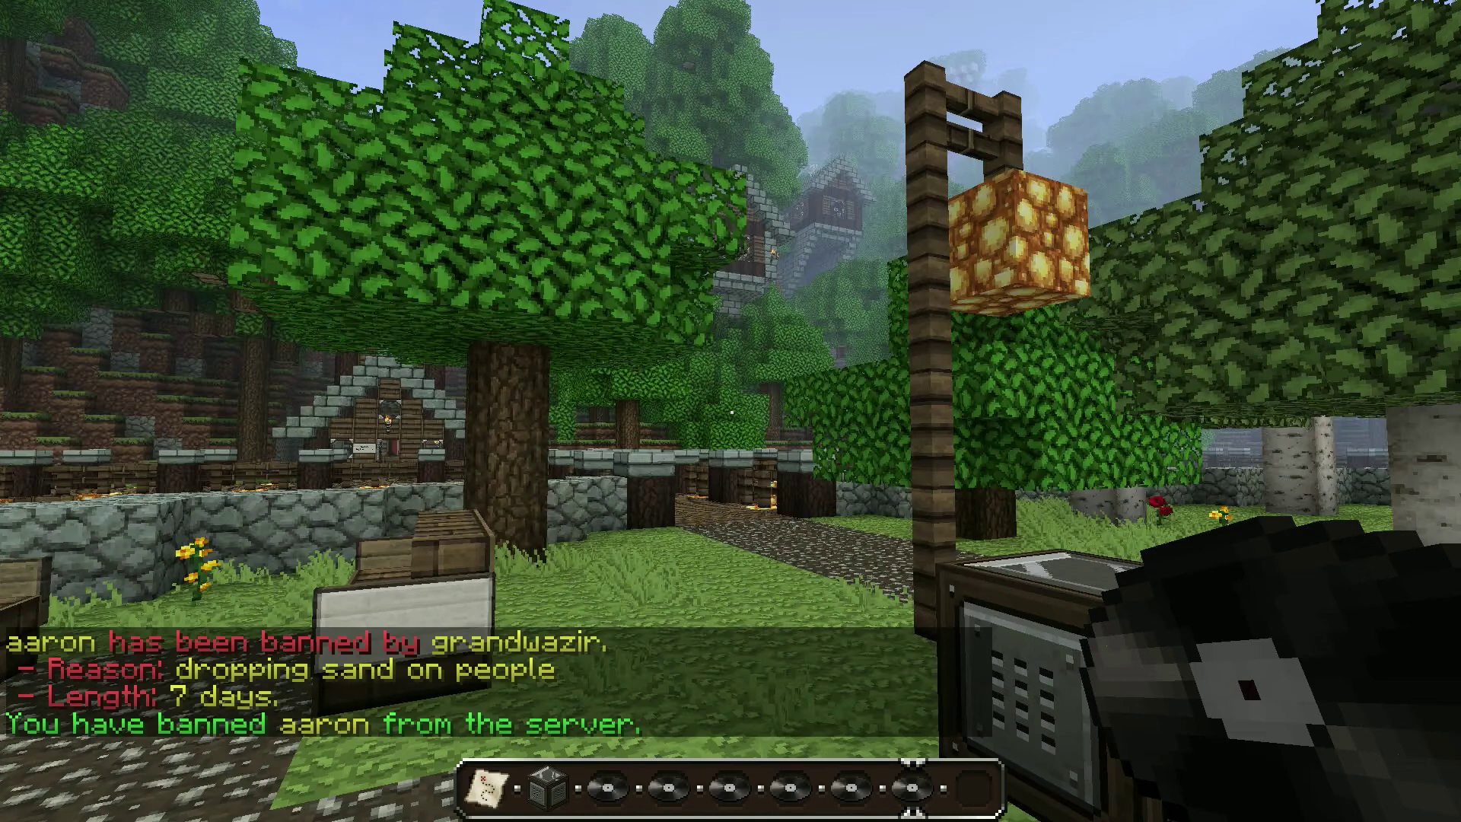
key("t")
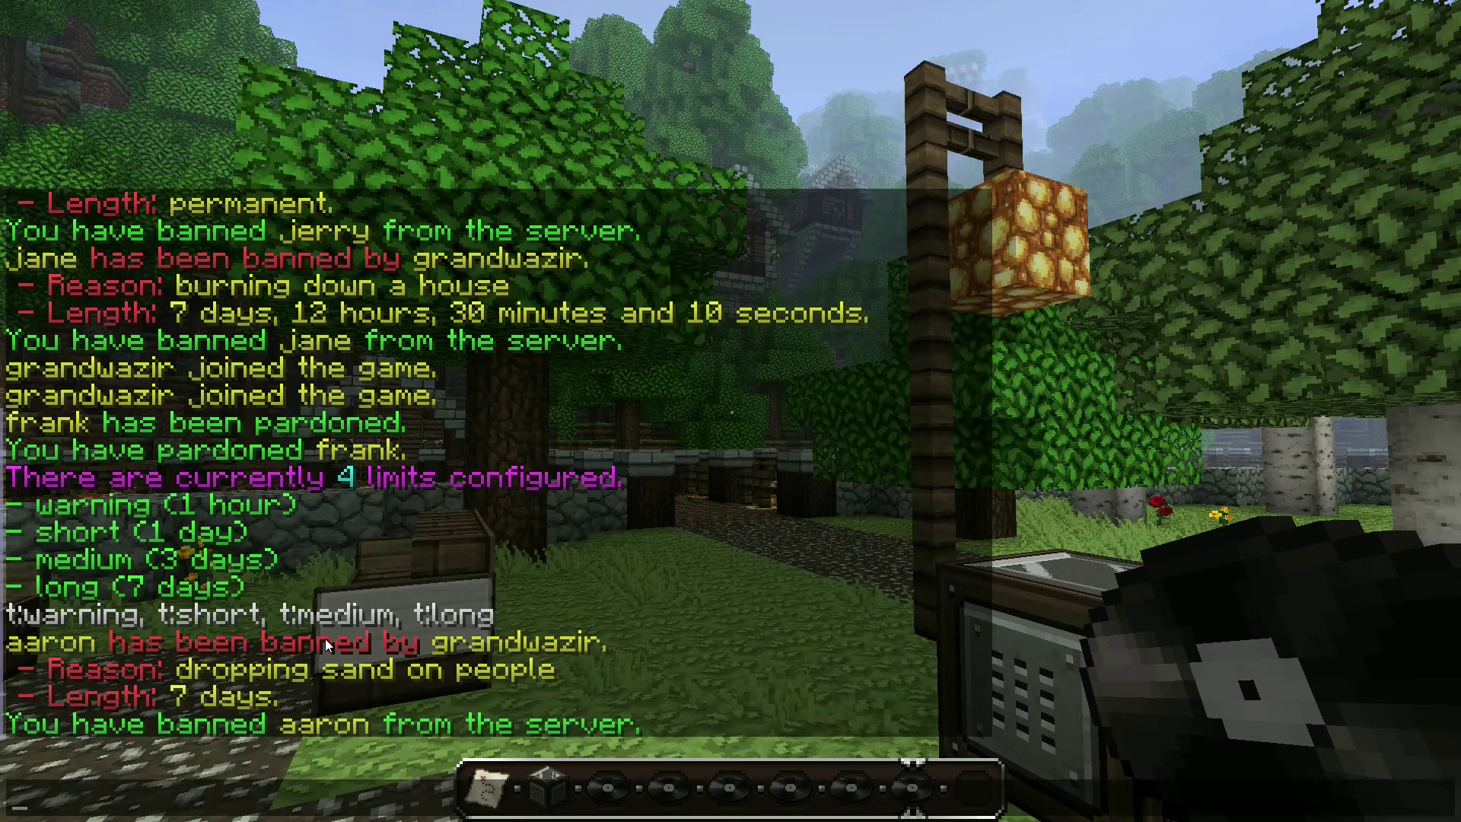
Resend the help command as /bh after an accidental 't/bh' chat message.
type("bh")
key("Return")
type("/bh")
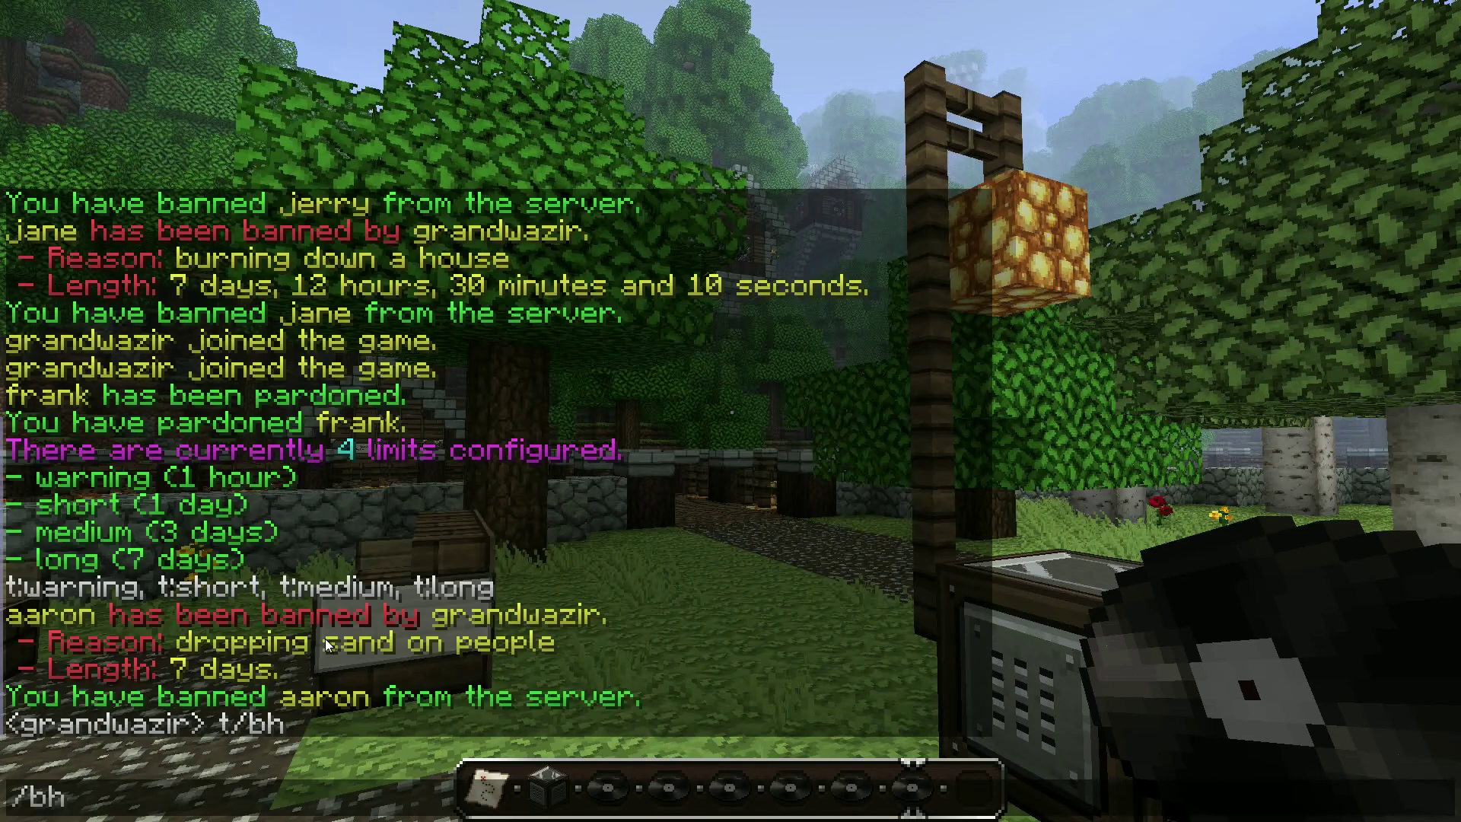
key("Return")
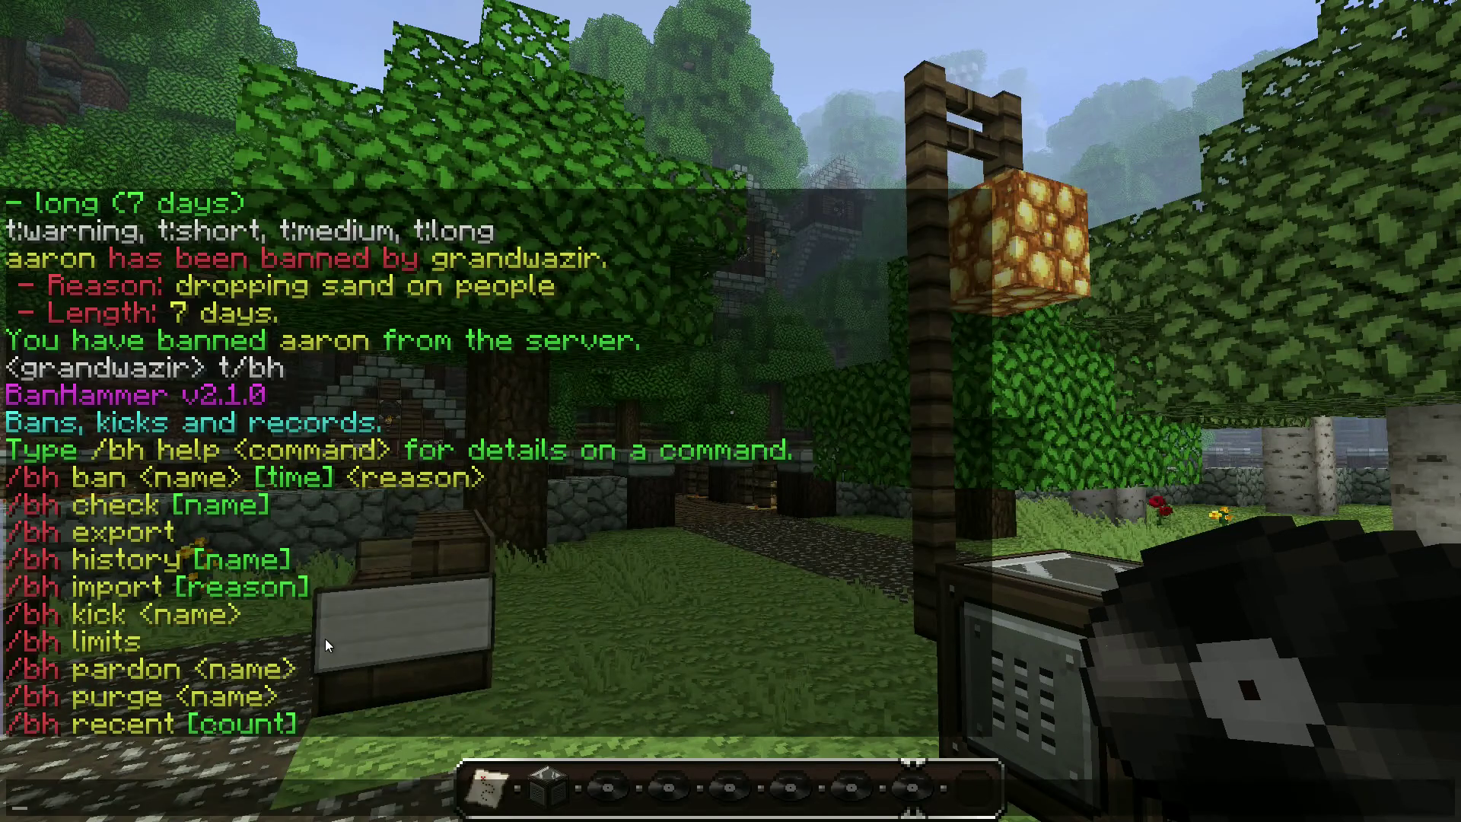